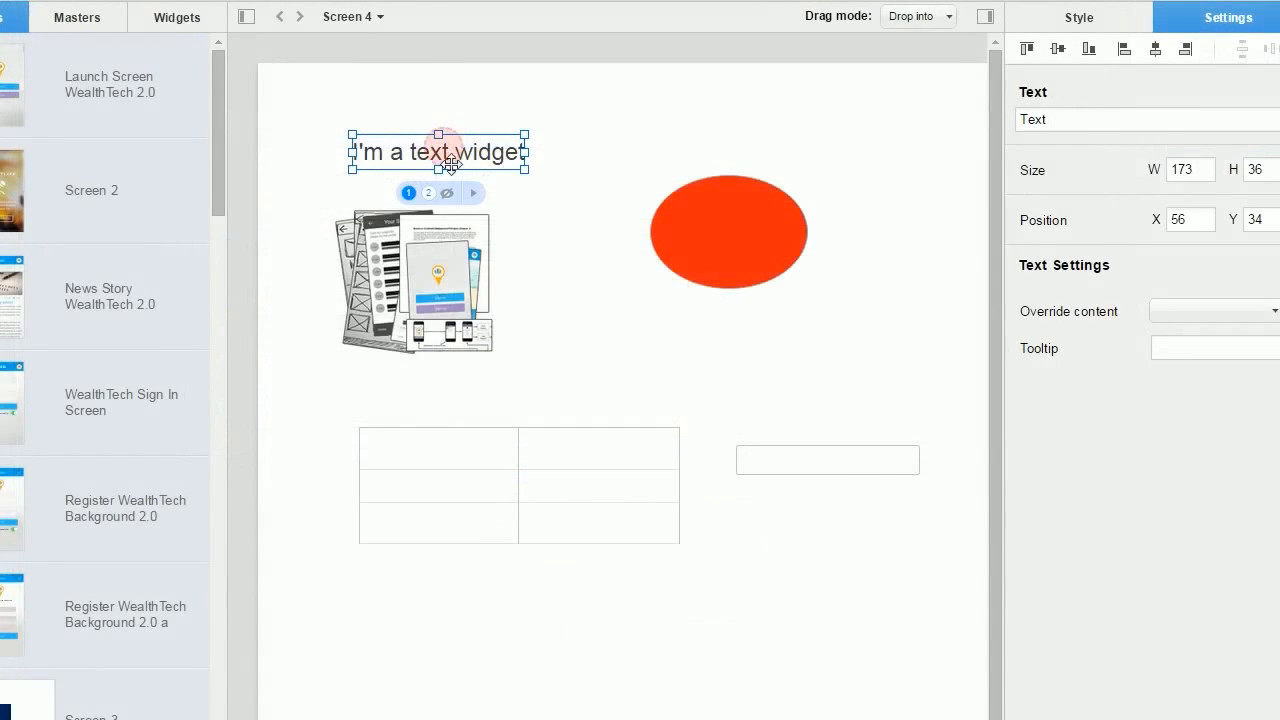
Step: Preview the text widget's second view, then toggle the thumbnail image between views 1 and 2
left_click(432, 194)
left_click(445, 270)
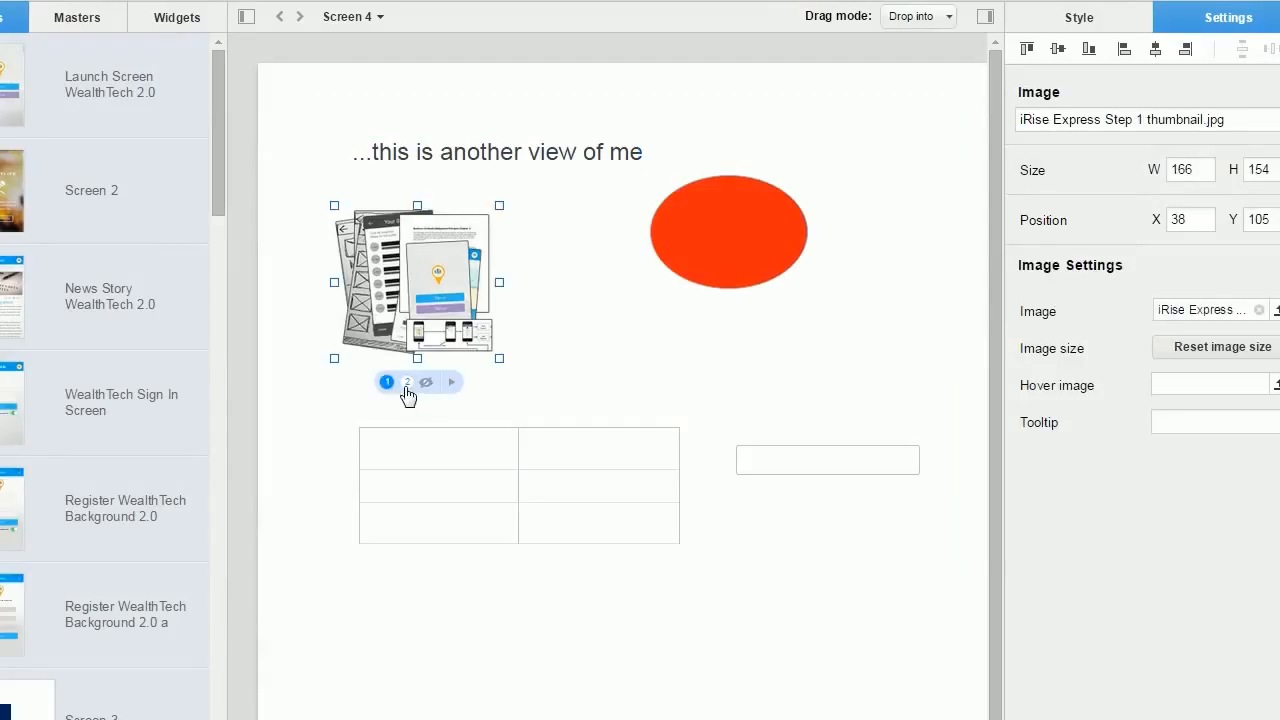
left_click(403, 378)
left_click(424, 366)
Step: Switch the red ellipse to its grey circle view and toggle the text input to its dark view
left_click(751, 266)
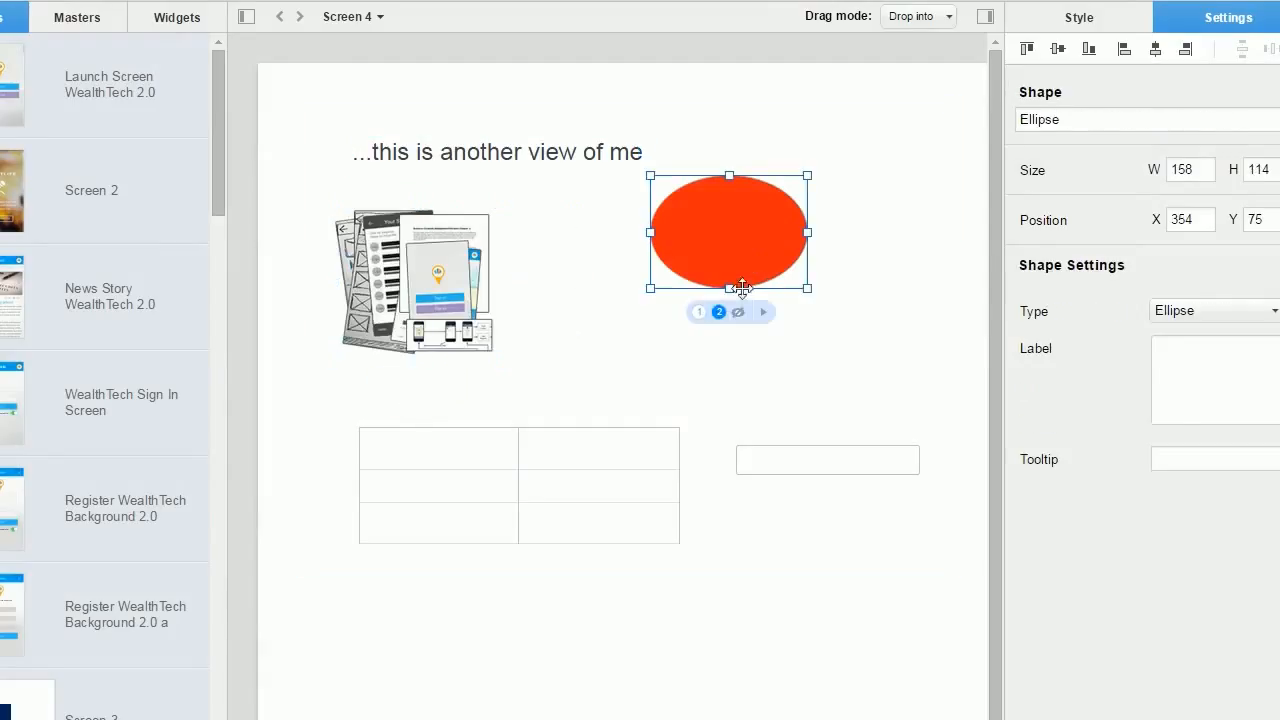
left_click(696, 314)
left_click(784, 472)
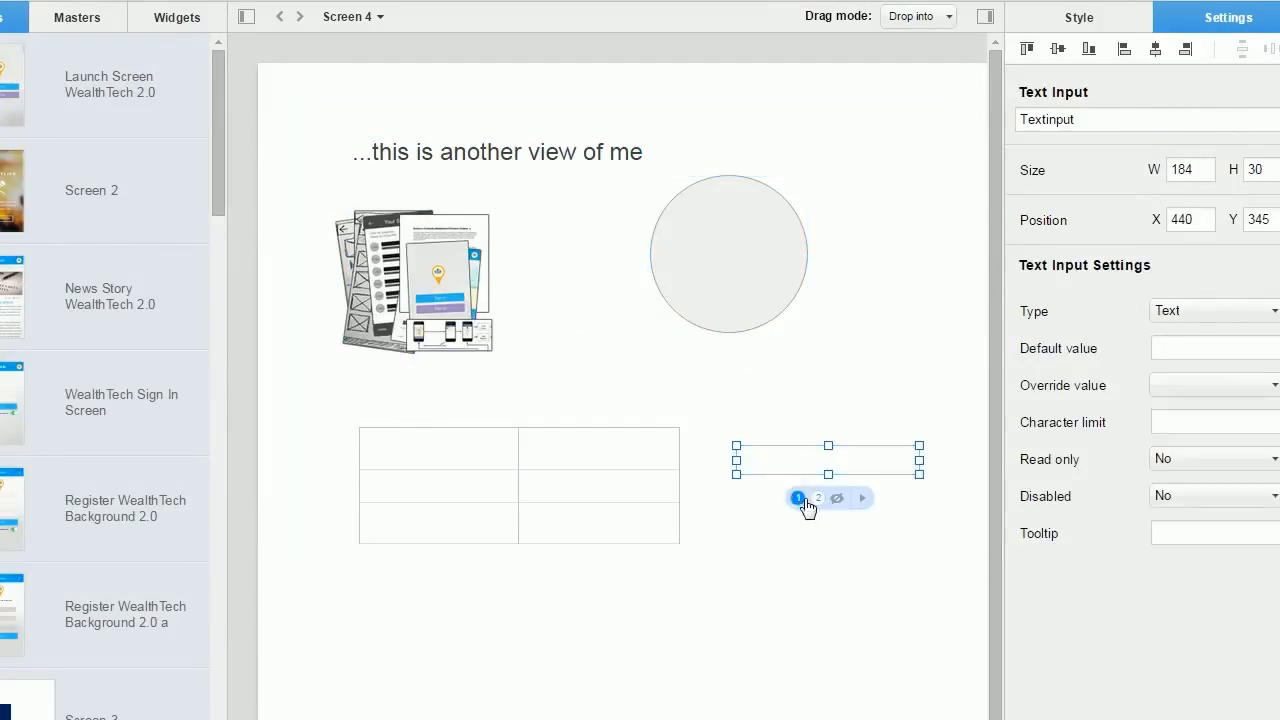
left_click(818, 498)
left_click(799, 498)
left_click(817, 498)
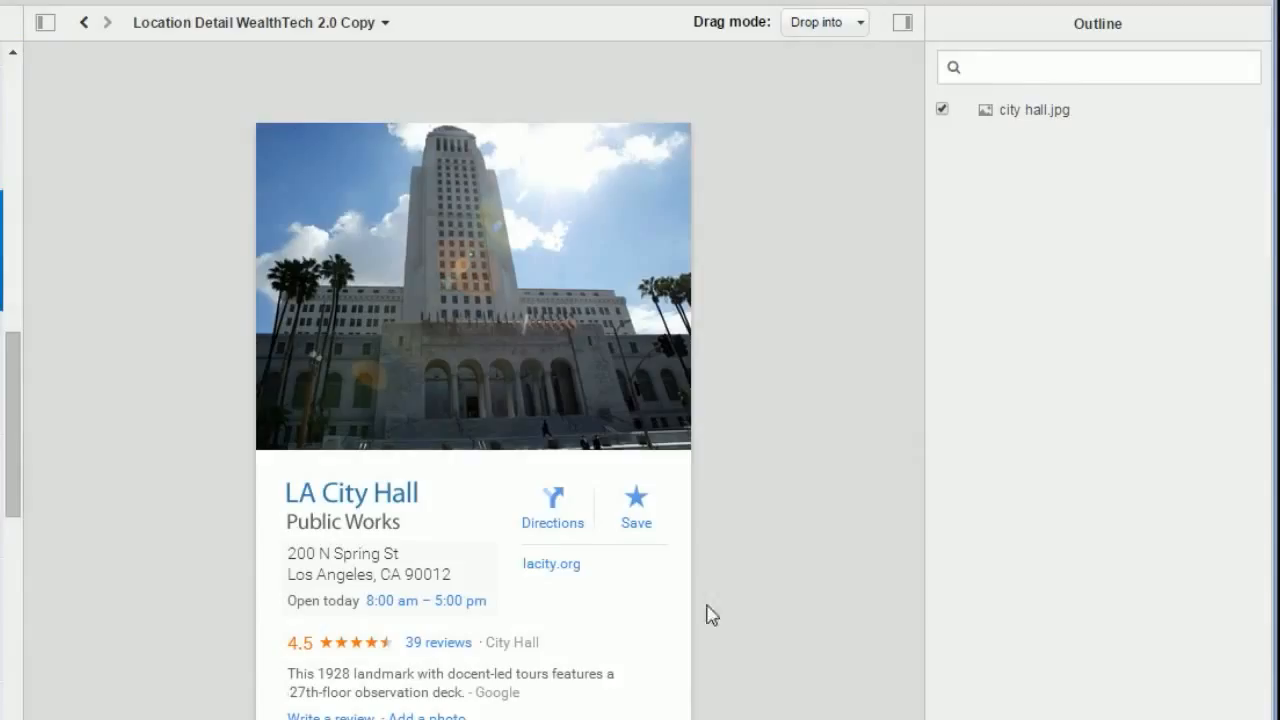
Step: Add two views to the city hall photo, making Image Viewstack 40 with three views
right_click(375, 290)
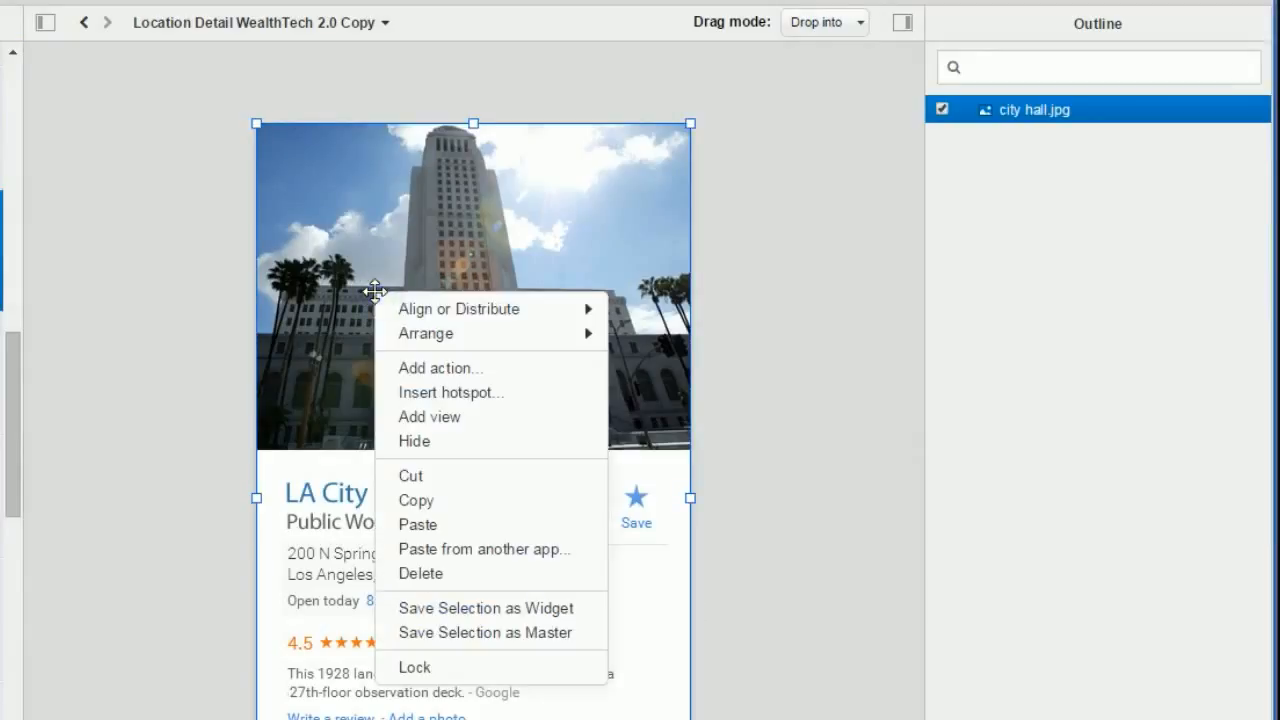
left_click(555, 417)
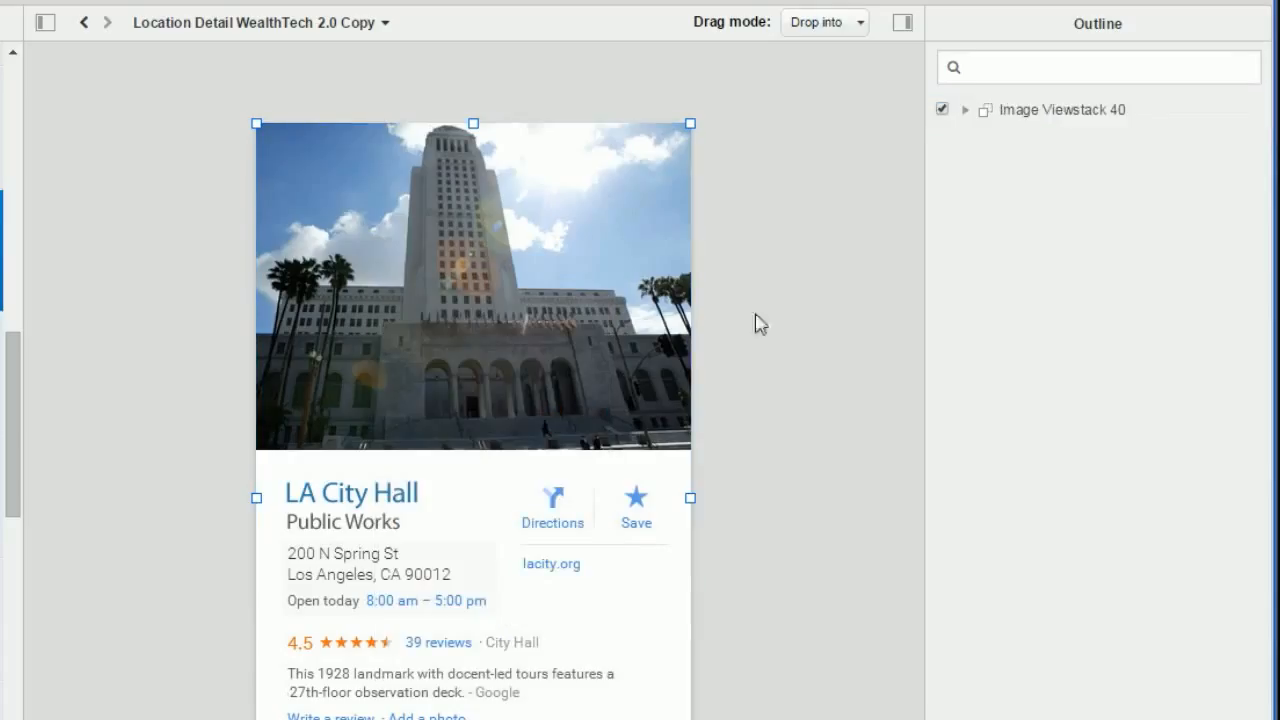
left_click(968, 110)
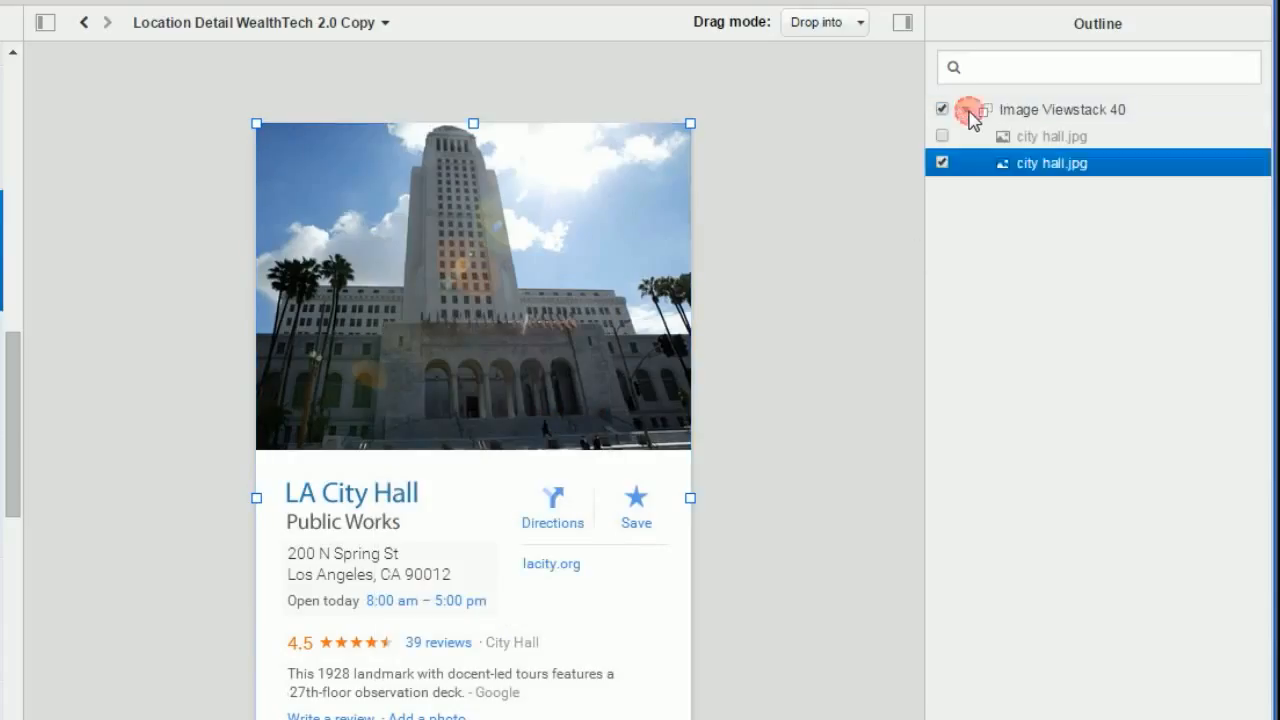
right_click(1050, 163)
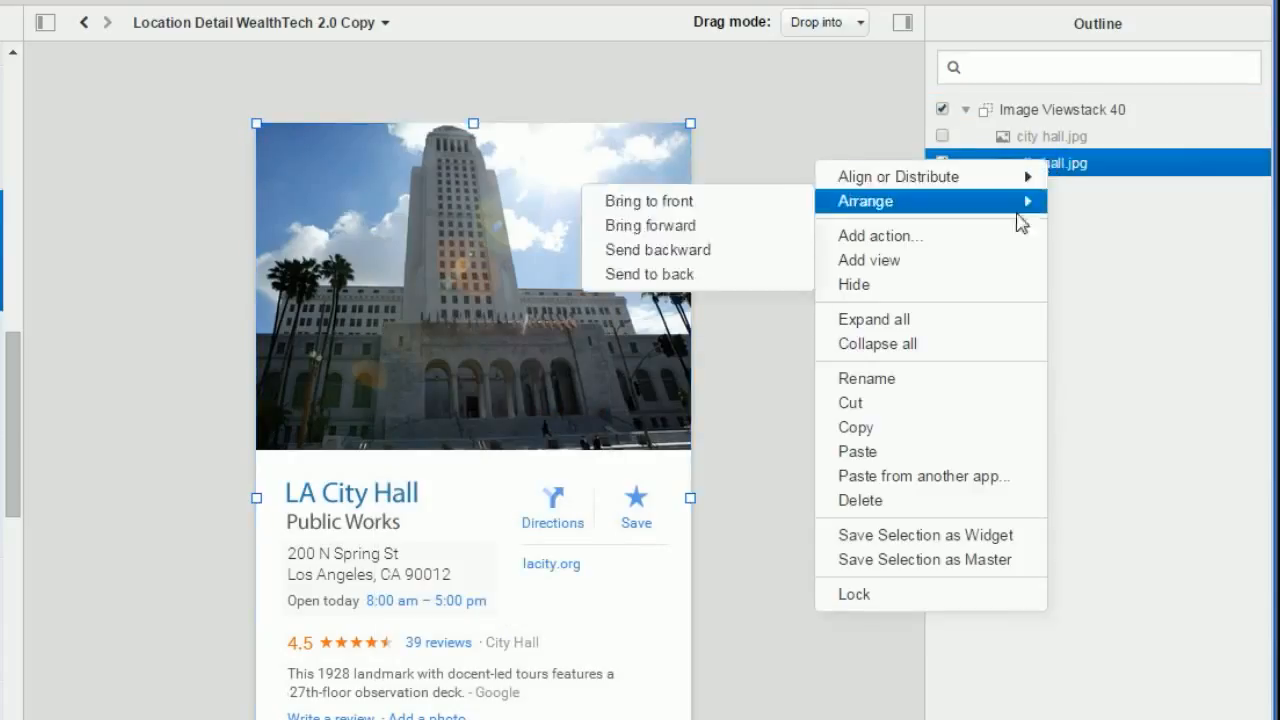
left_click(996, 265)
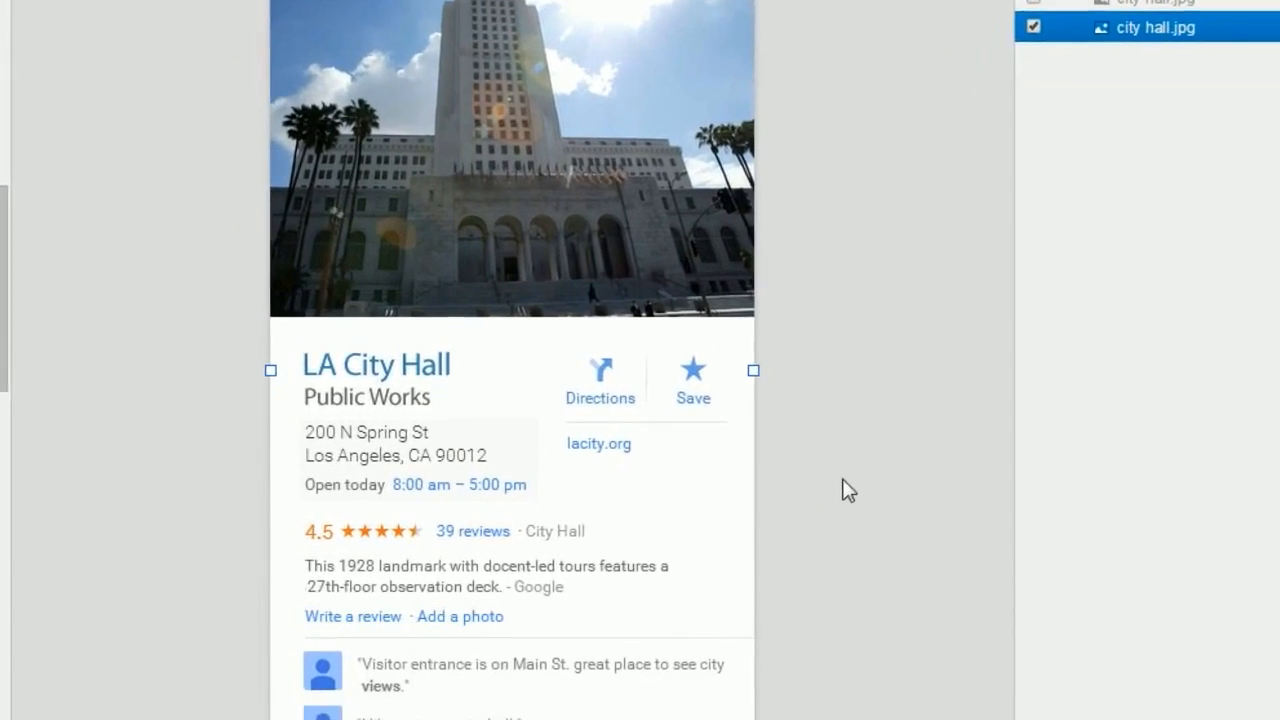
Step: Preview viewstack views 1, 2 and 3, and collapse and re-expand it in the Outline
left_click(547, 609)
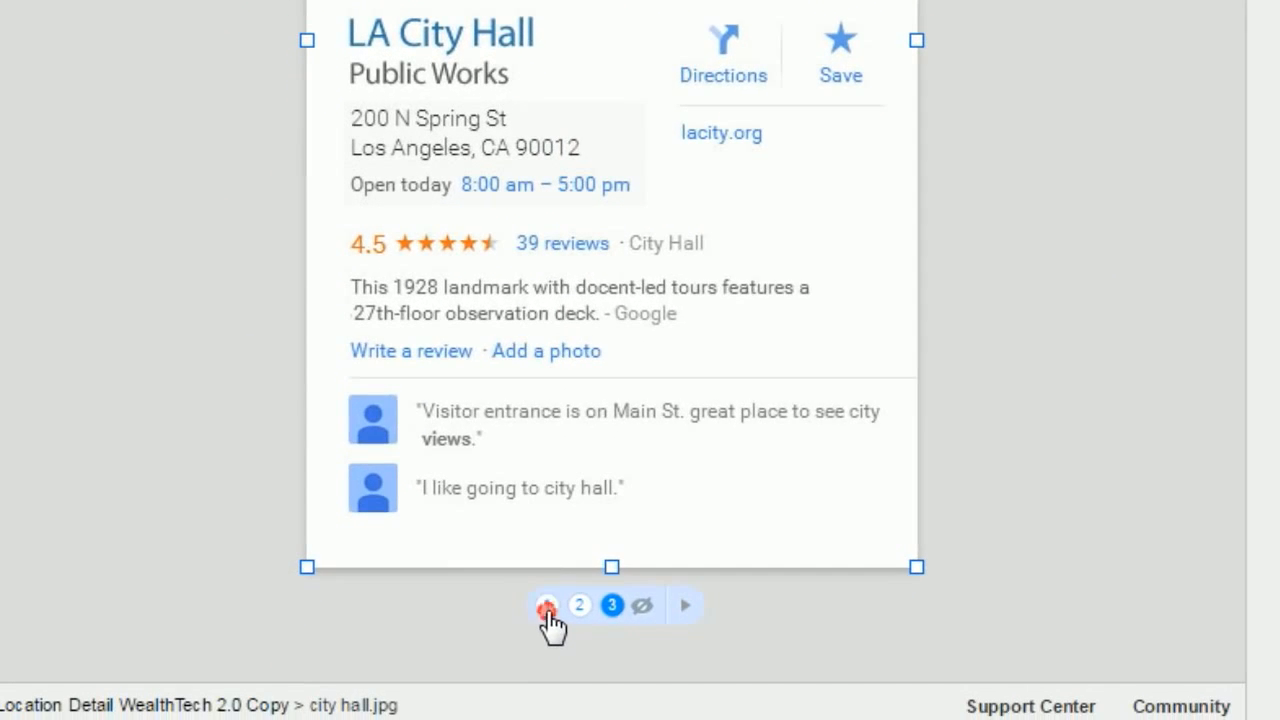
left_click(579, 607)
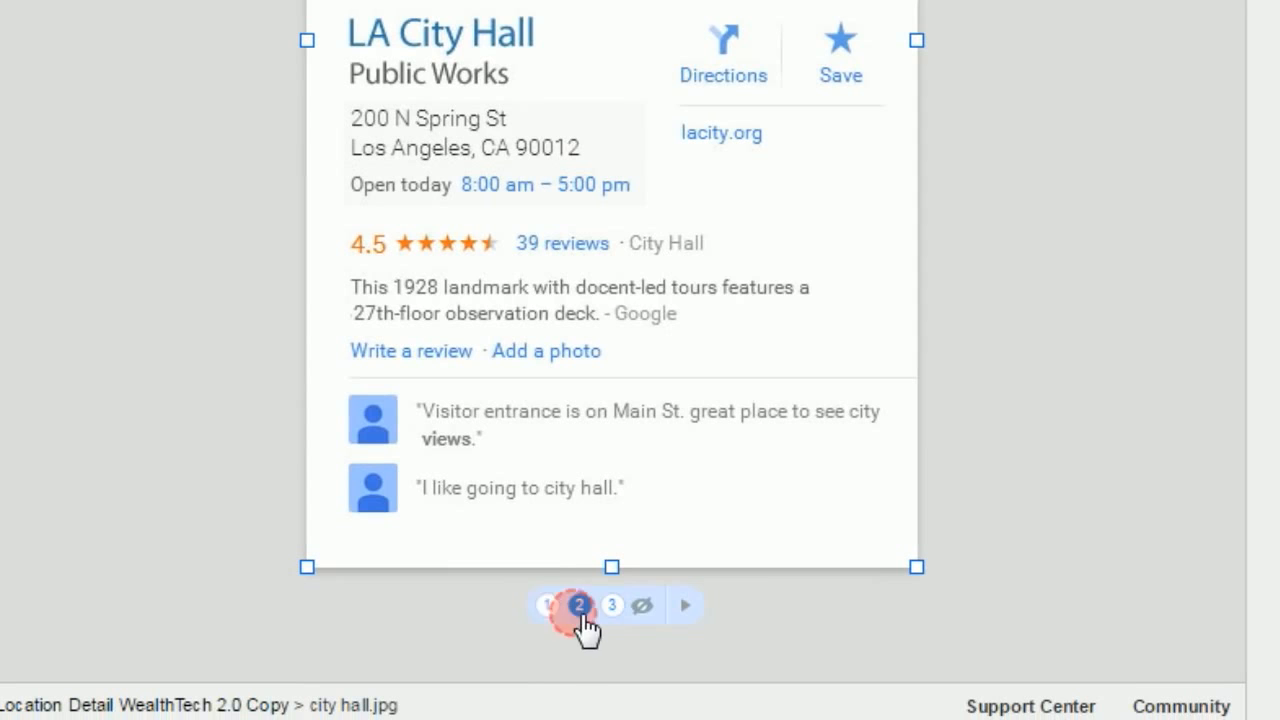
left_click(609, 607)
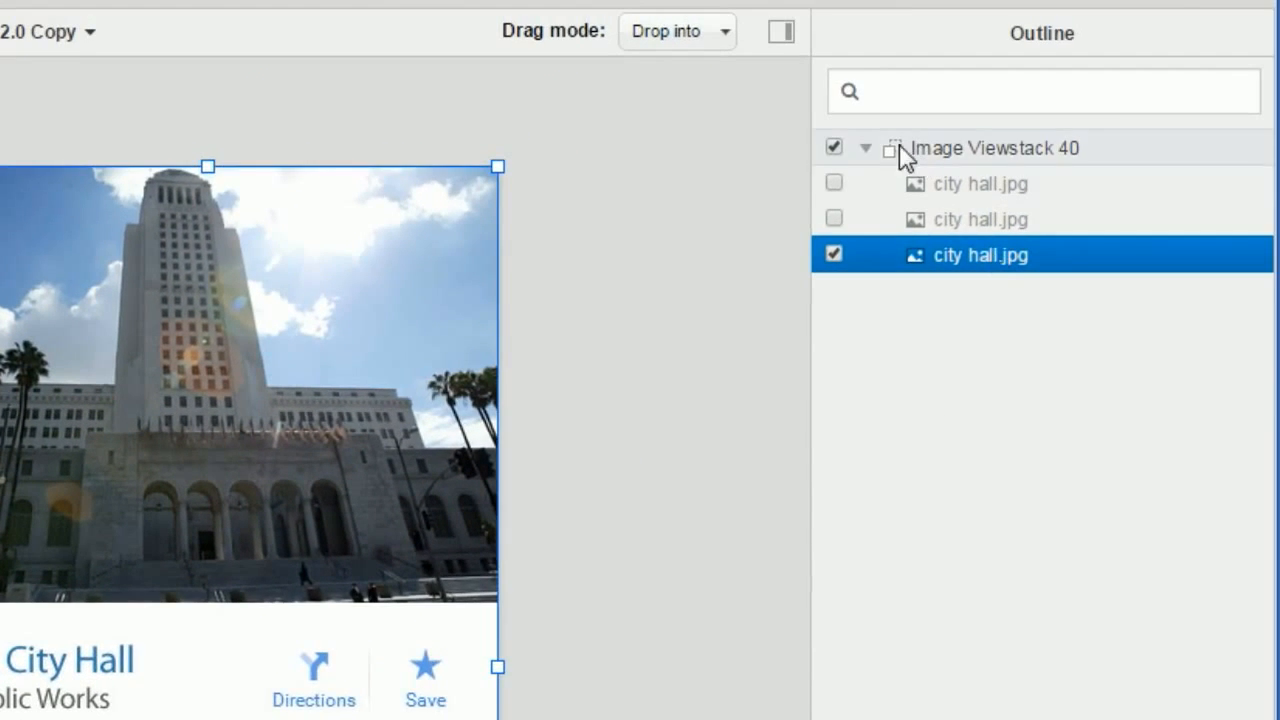
left_click(866, 147)
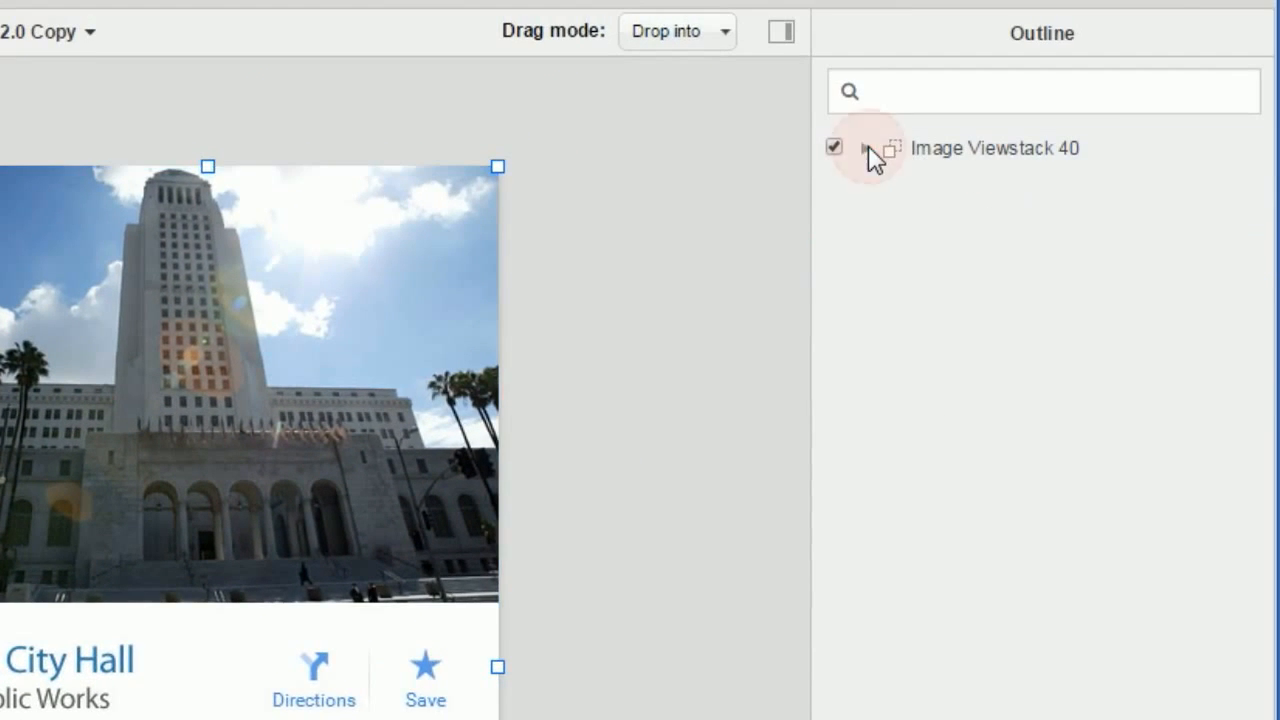
left_click(867, 147)
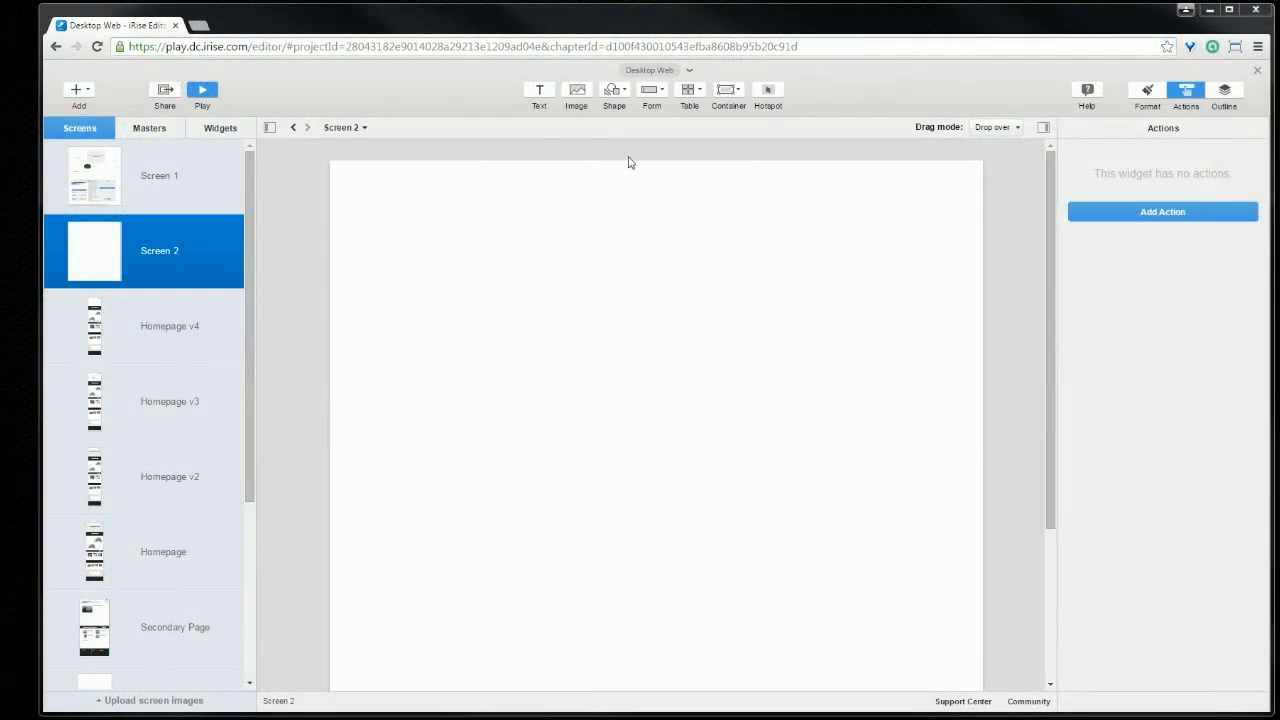
Step: Insert the Onboarding---Advisors.jpg image on Screen 2
left_click(576, 90)
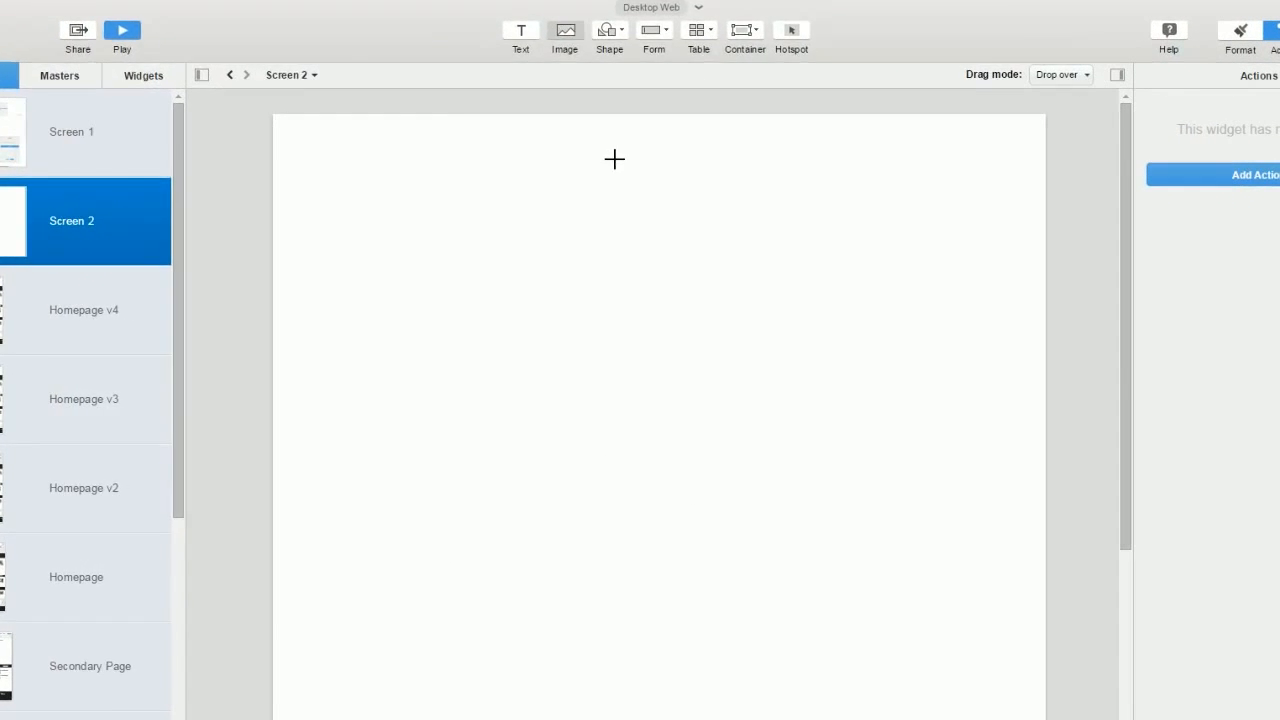
left_click(614, 158)
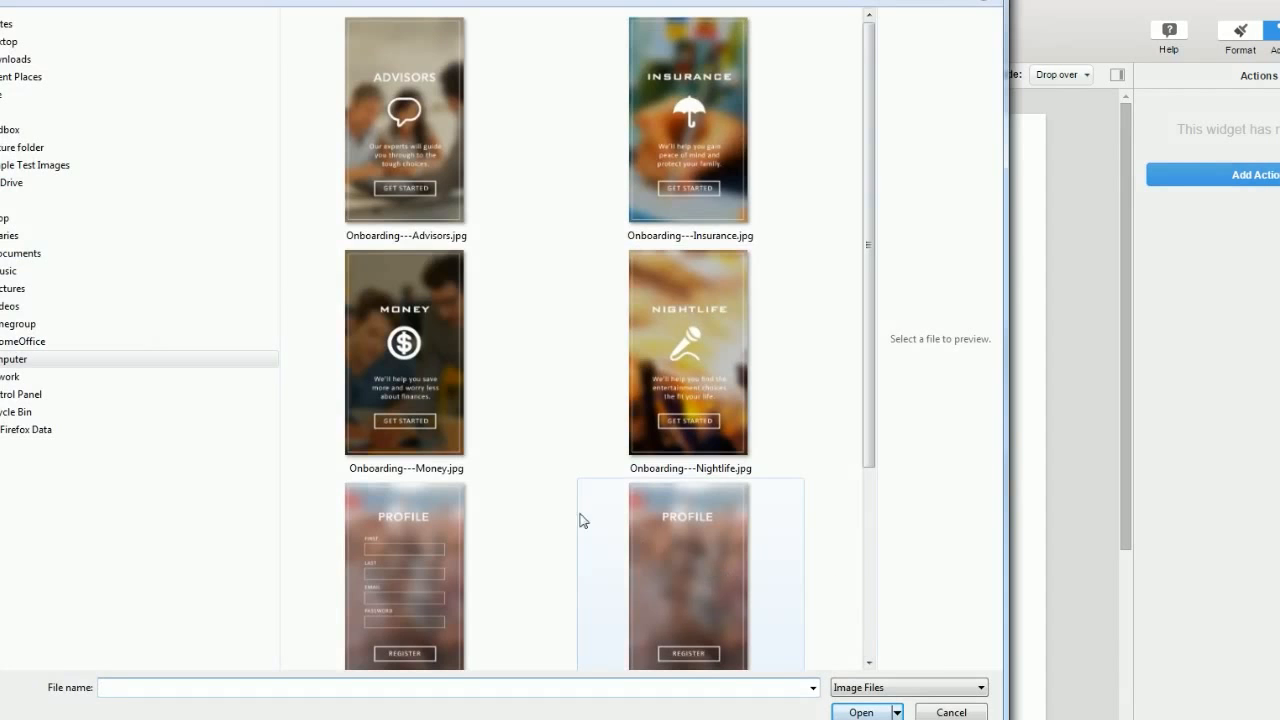
double_click(412, 190)
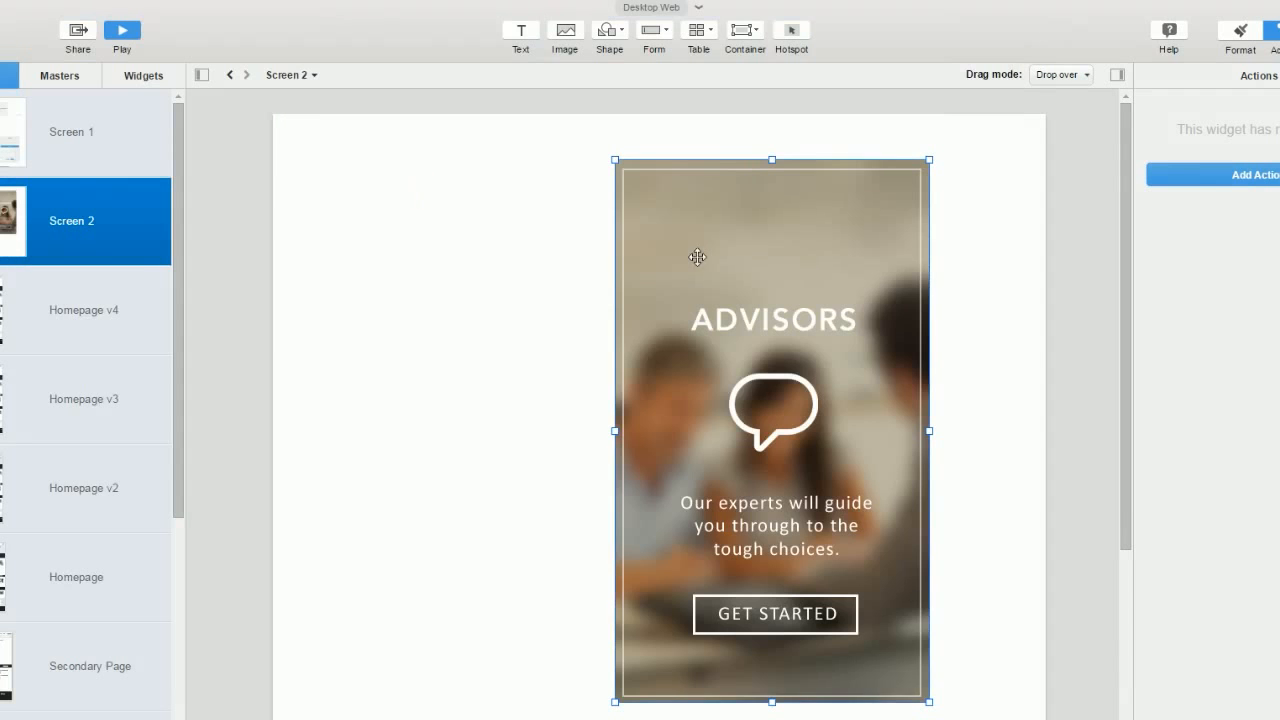
Step: Add a second view to the Advisors image and toggle between views 1 and 2
right_click(728, 260)
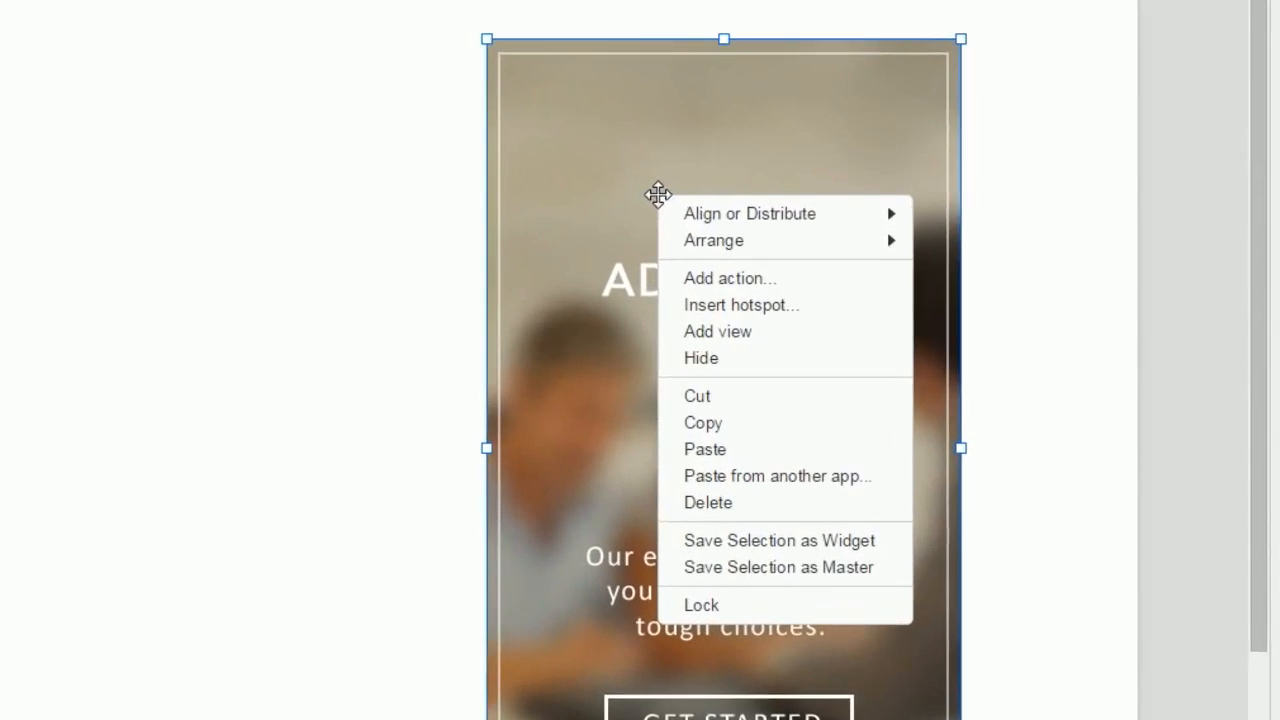
left_click(814, 324)
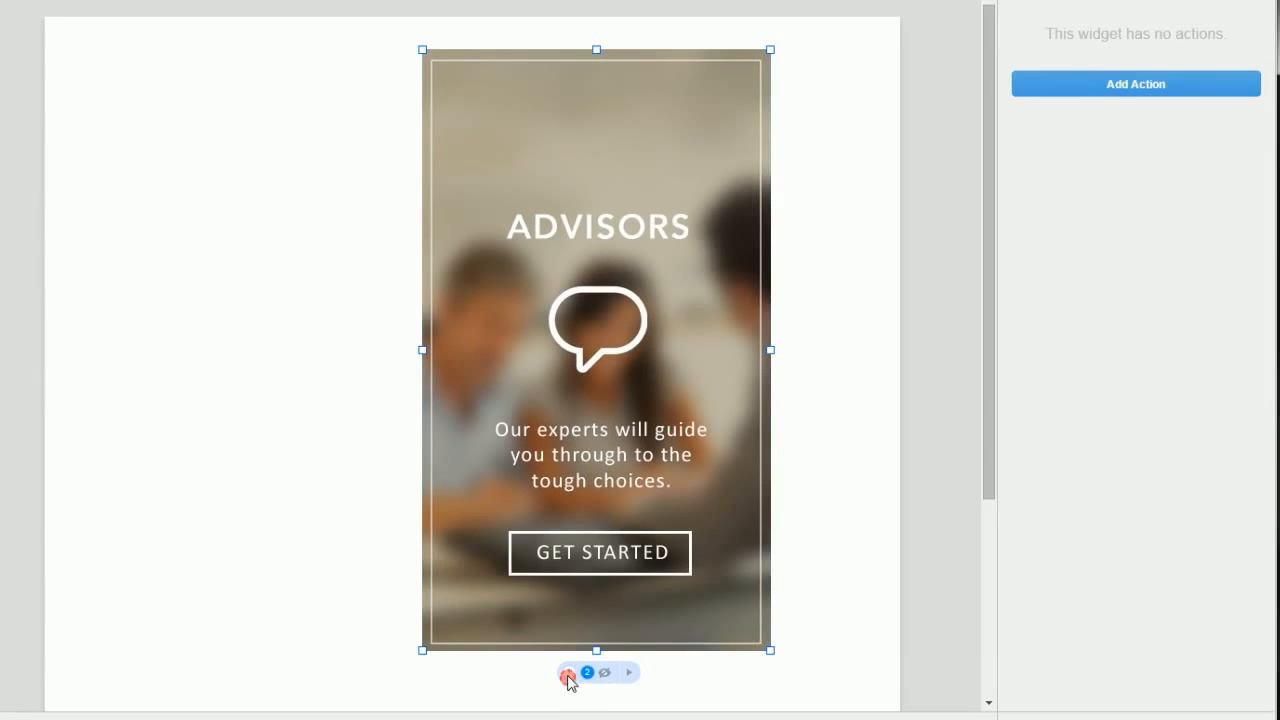
left_click(568, 676)
left_click(588, 676)
left_click(568, 677)
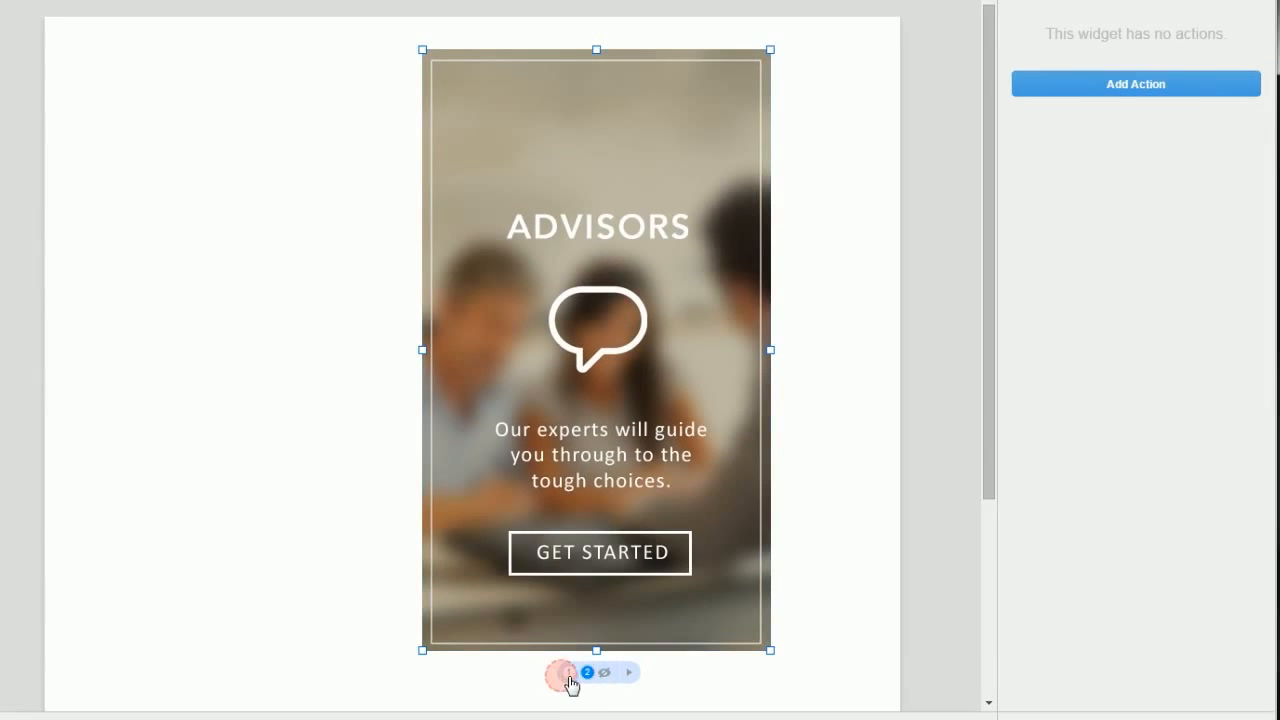
left_click(569, 677)
left_click(588, 676)
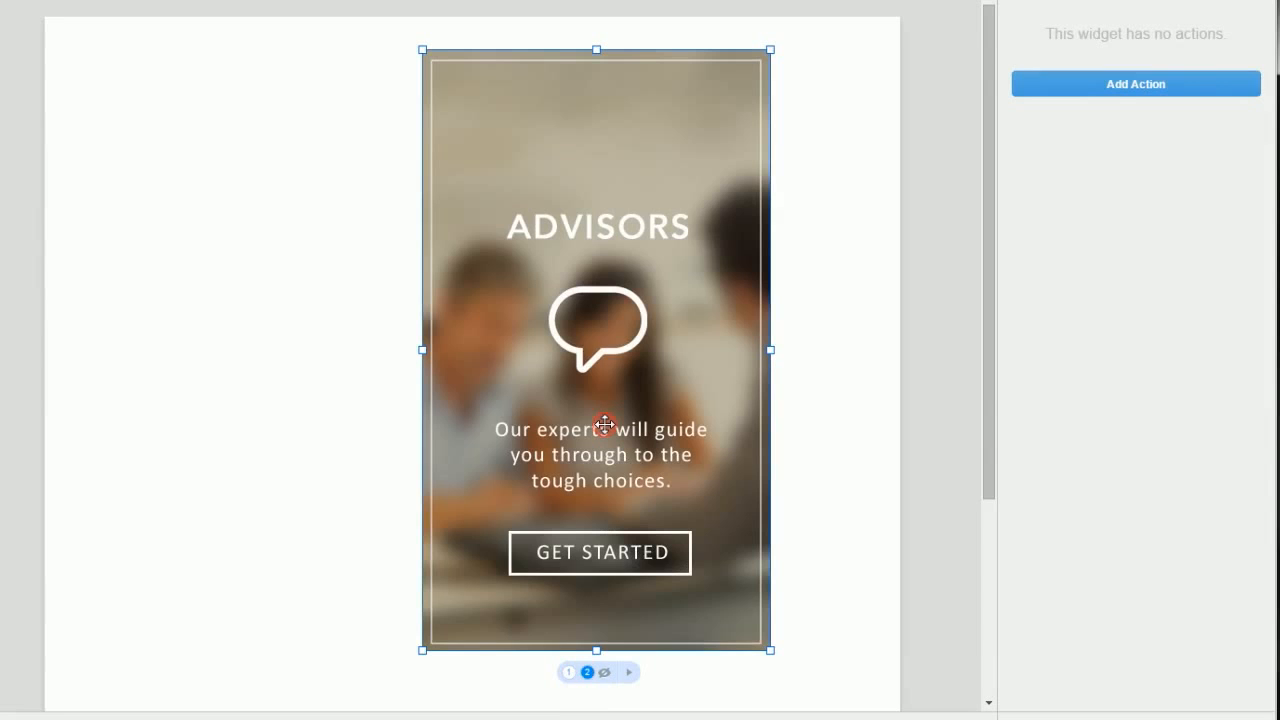
Step: Load Onboarding---Money.jpg into view 2 and check both views in Image Viewstack 15's Outline
double_click(603, 362)
double_click(190, 280)
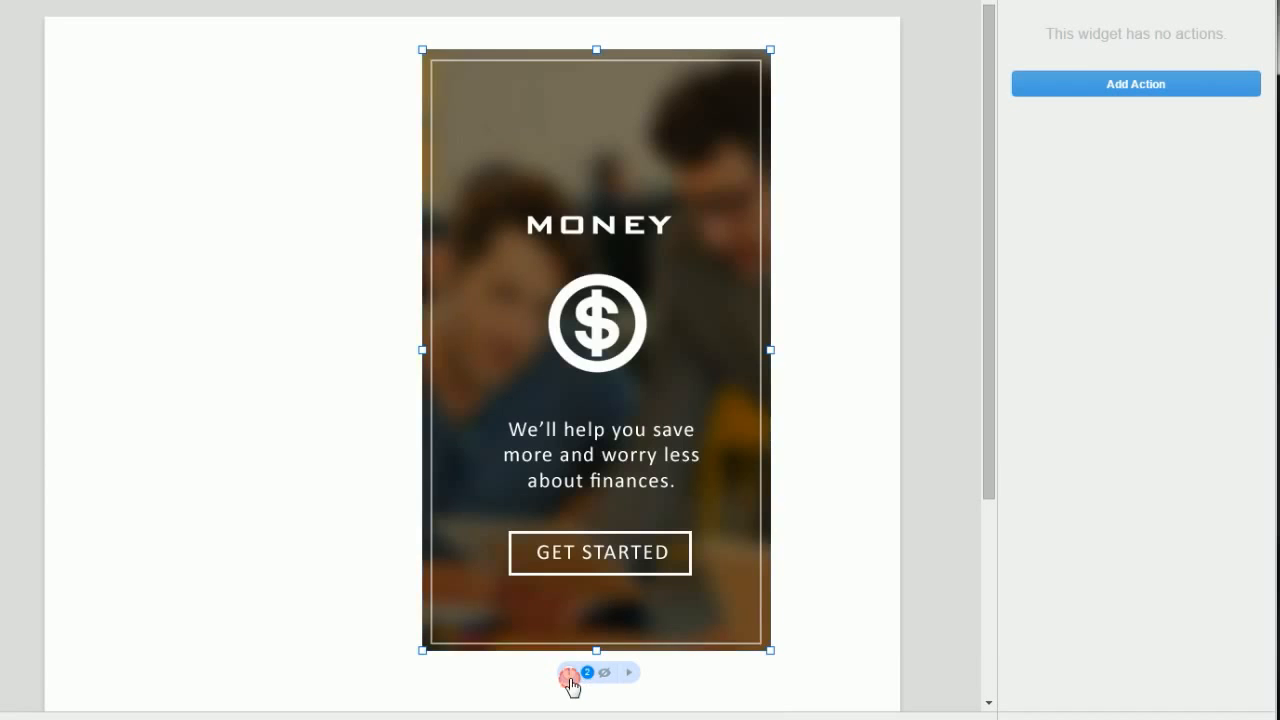
left_click(568, 673)
left_click(587, 672)
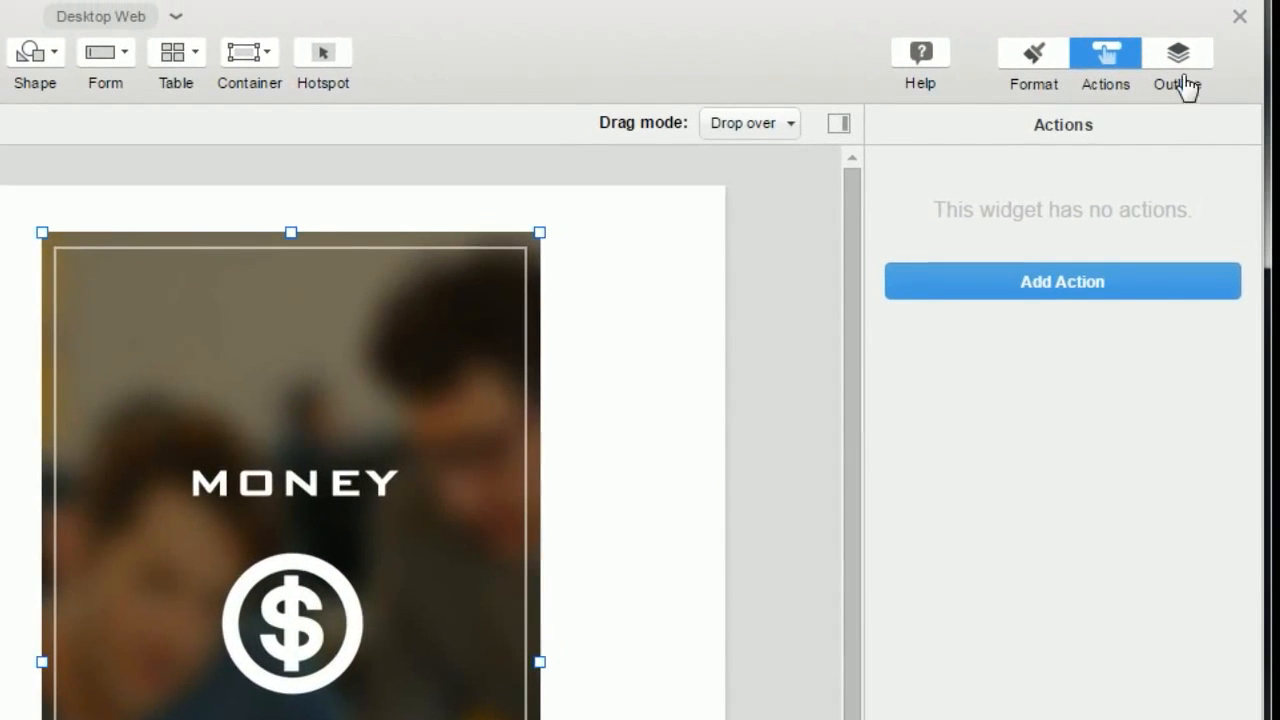
left_click(1180, 70)
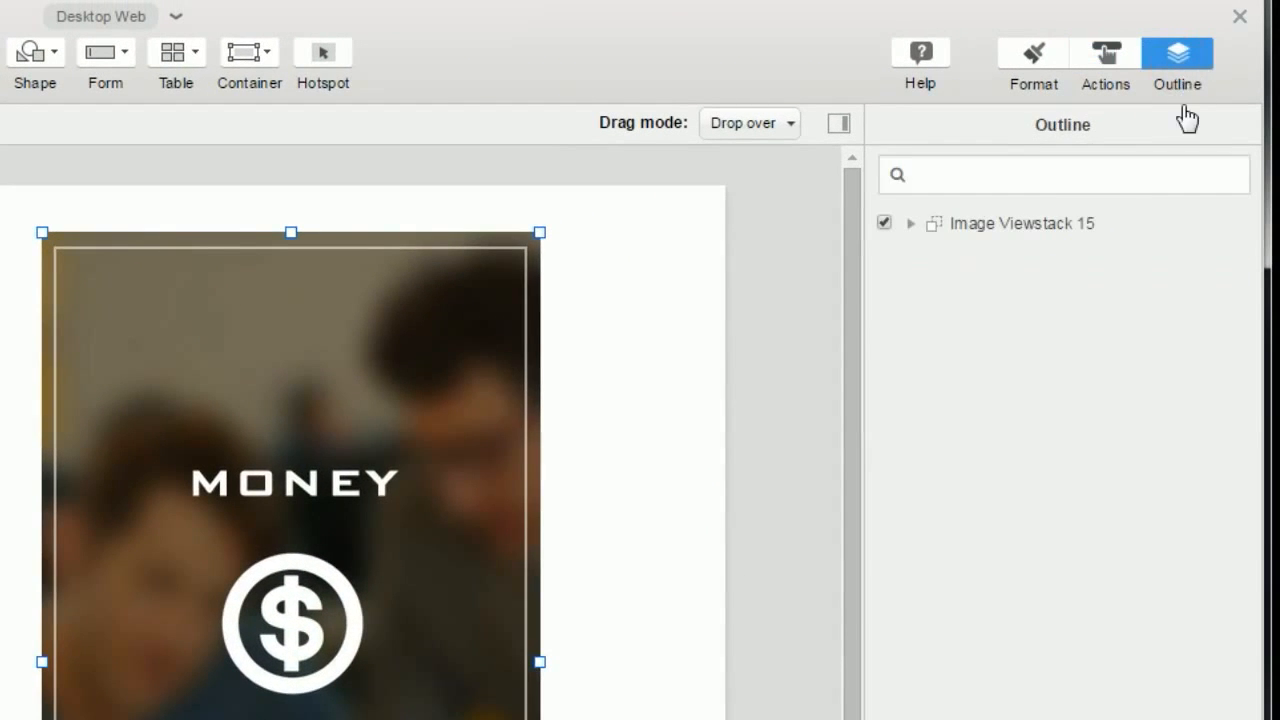
left_click(911, 228)
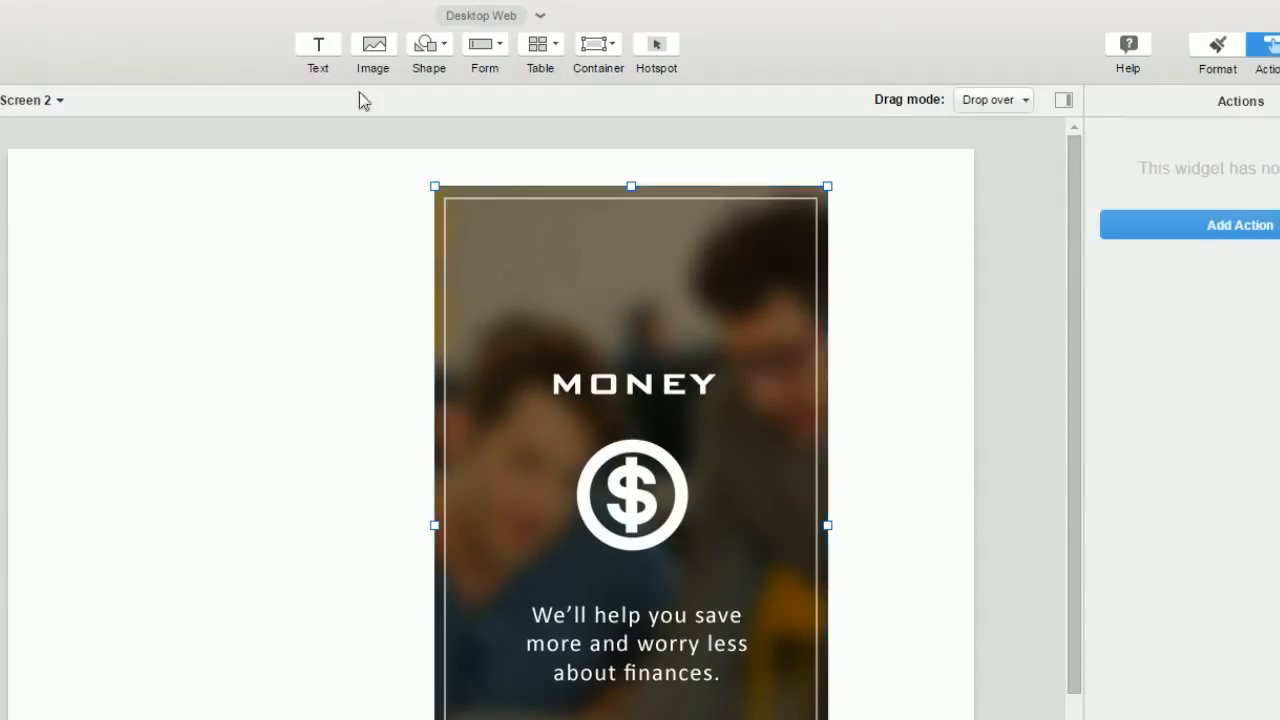
Step: Add MONEY and ADVISORS text labels stacked at the left of Screen 2
left_click(320, 45)
left_click(108, 260)
left_click(145, 272)
left_click(318, 46)
left_click(110, 309)
type("ADVISORS")
left_click_drag(157, 319, 157, 311)
Step: Set the font size of both MONEY and ADVISORS labels to 20
left_click_drag(76, 227, 208, 462)
left_click(1217, 46)
left_click(1180, 388)
left_click(1204, 135)
left_click(147, 277)
Step: Start a Switch views action on the MONEY label
left_click(1270, 46)
left_click(1277, 220)
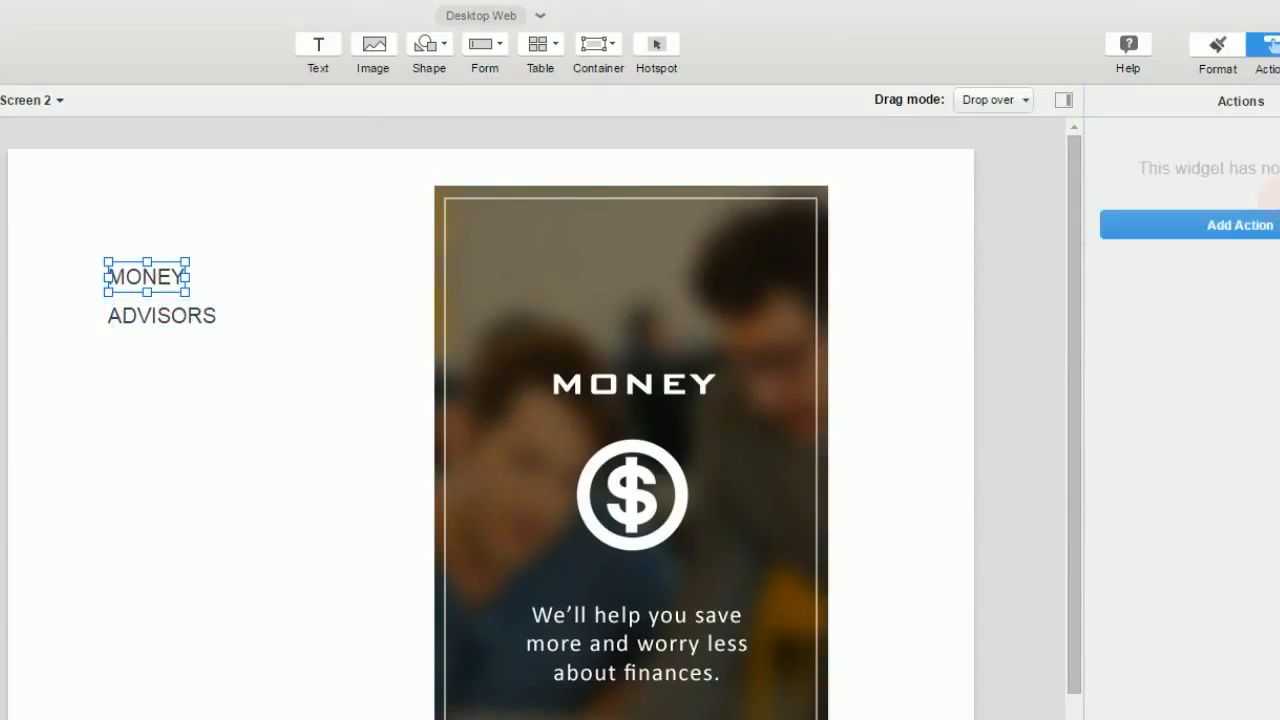
left_click_drag(1188, 172, 210, 377)
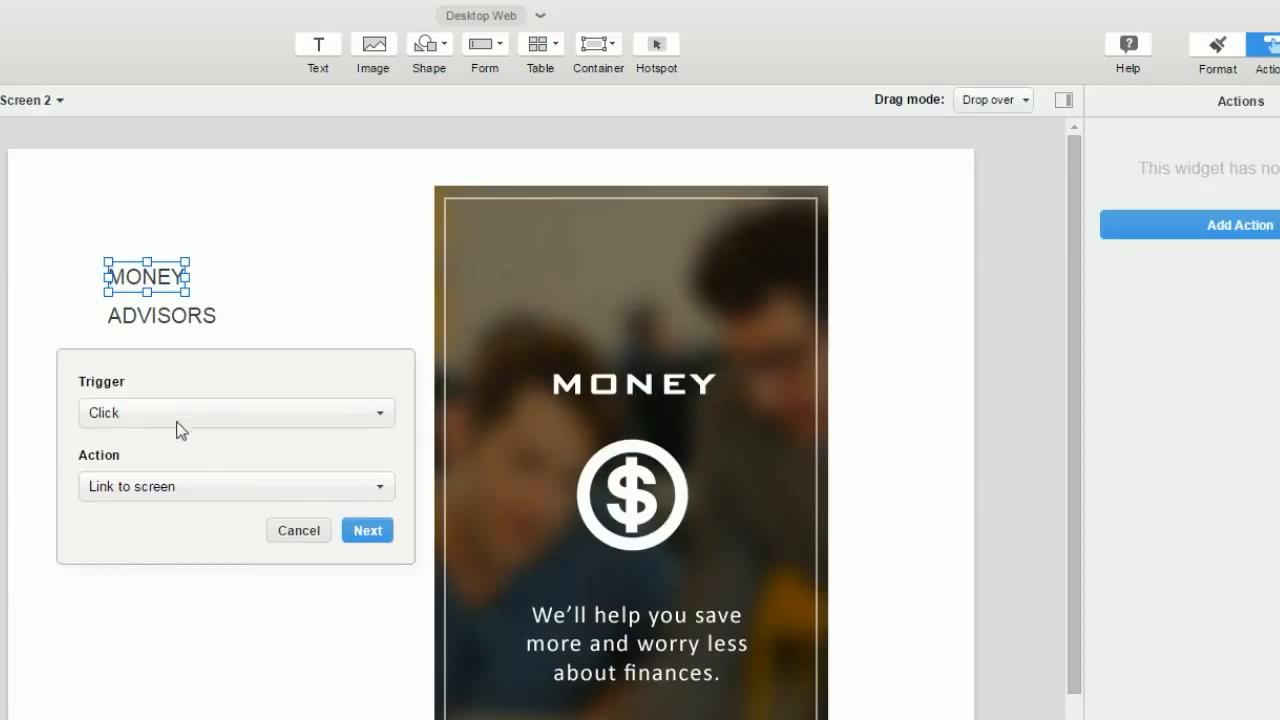
left_click(192, 494)
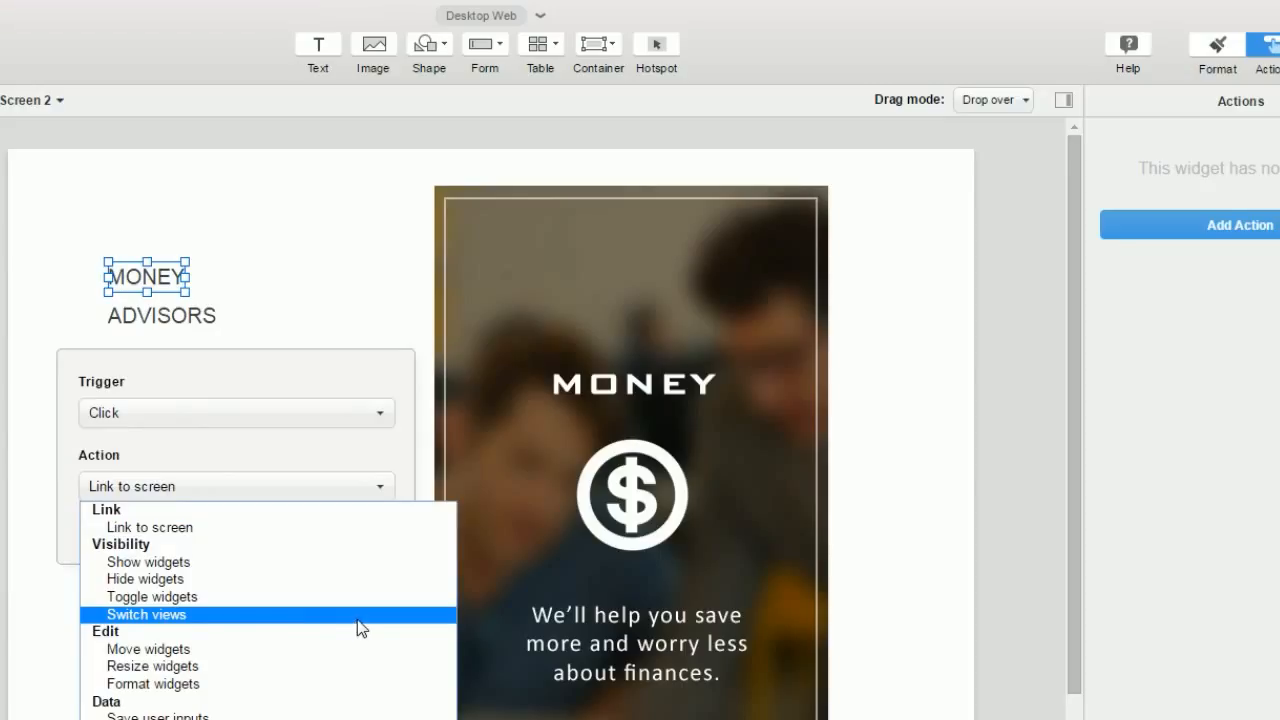
left_click(166, 614)
left_click(374, 538)
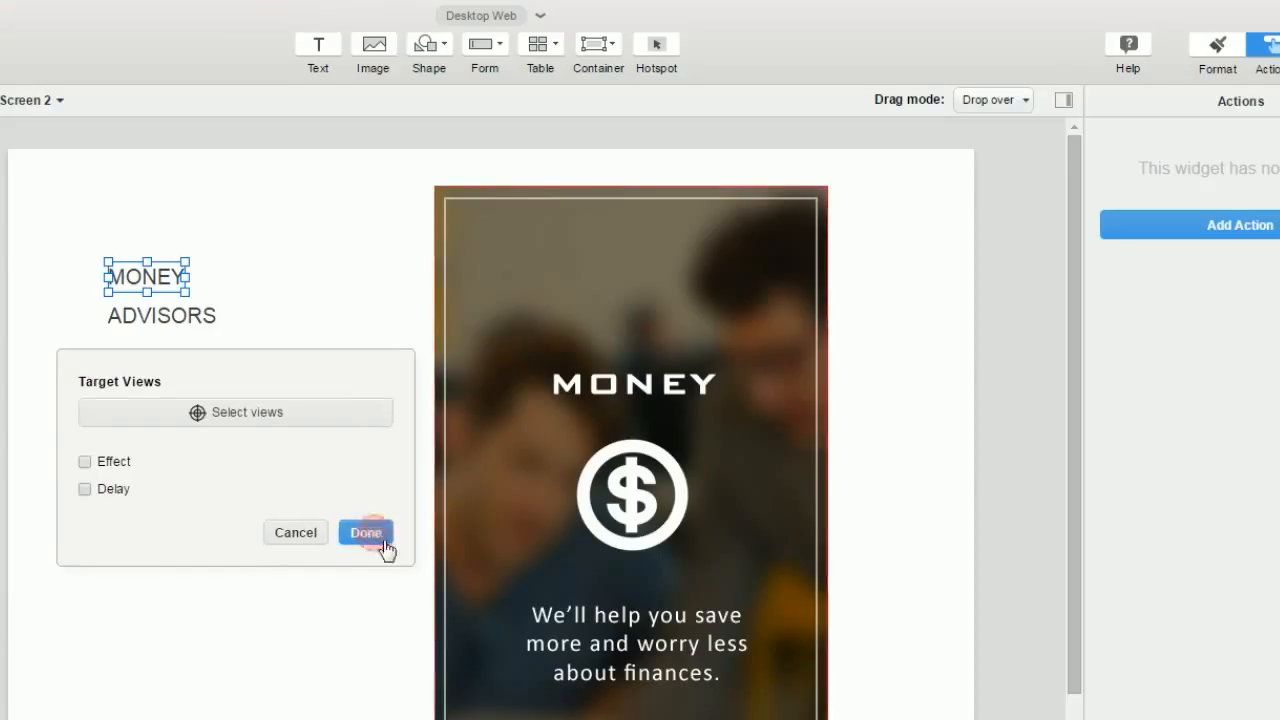
Step: Target Image Viewstack 15's Onboarding---Money.jpg view with a 0.5 s Fade and save
left_click(245, 415)
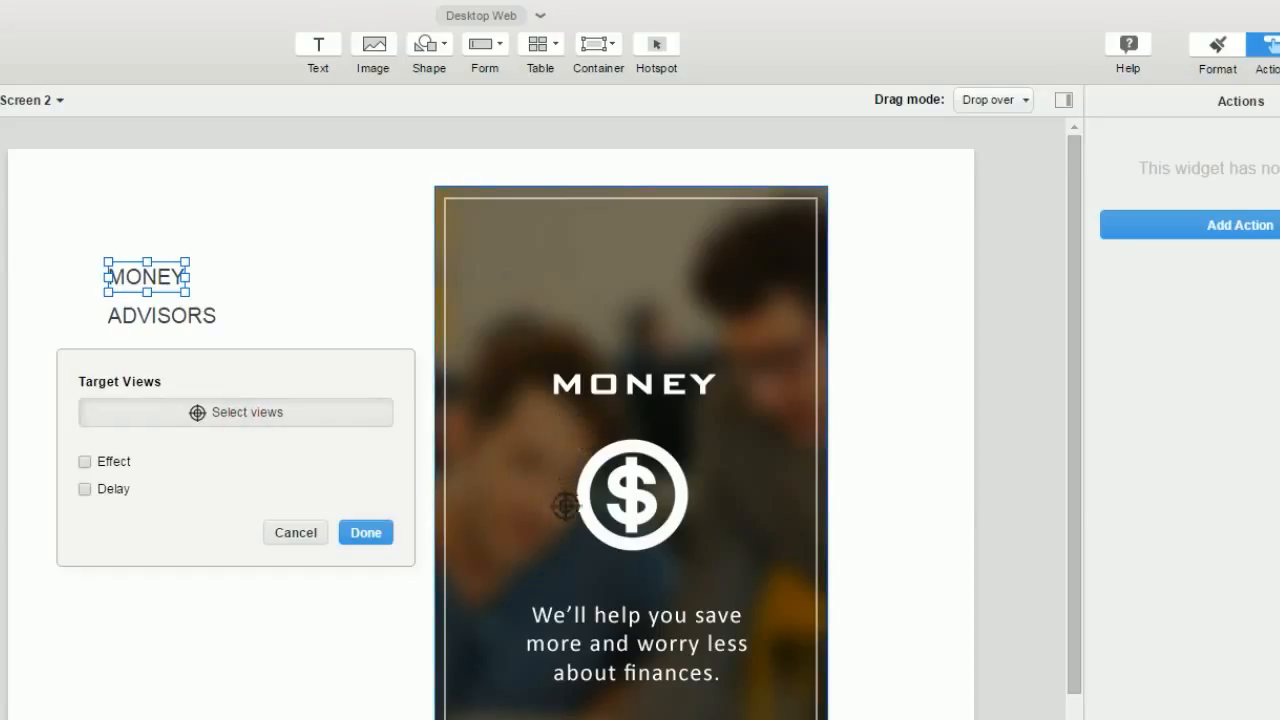
left_click(518, 381)
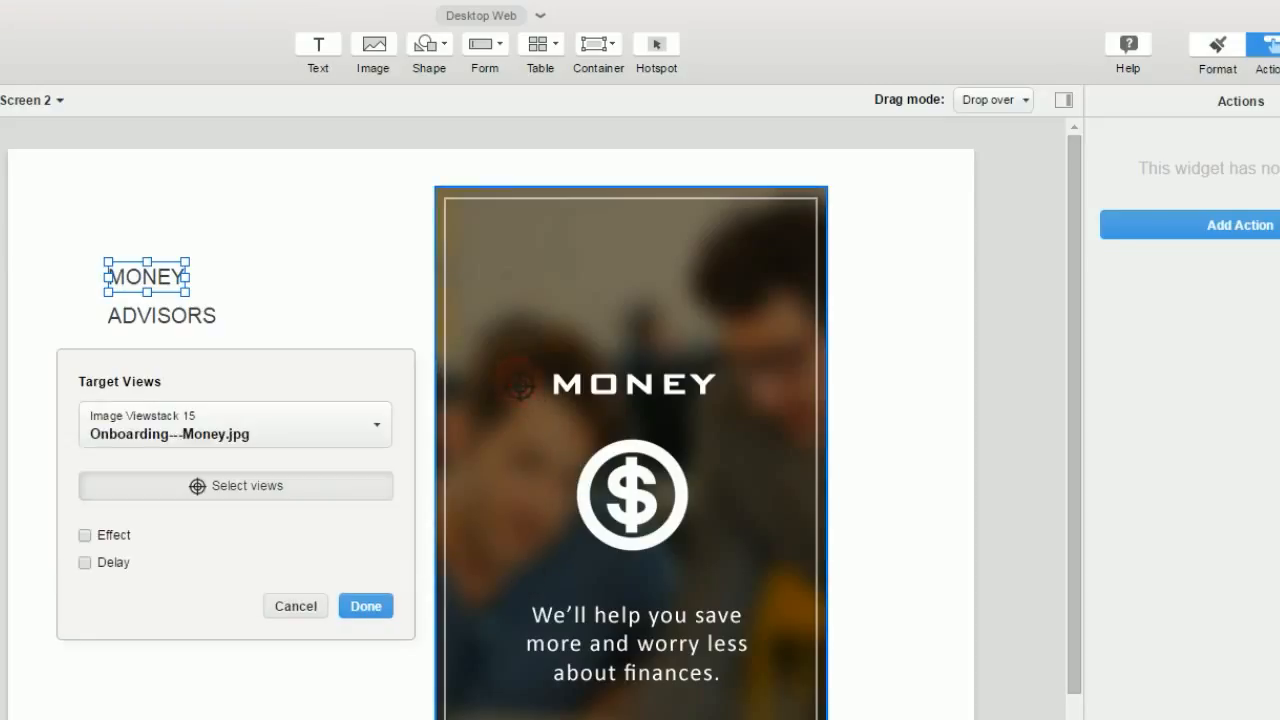
left_click(349, 440)
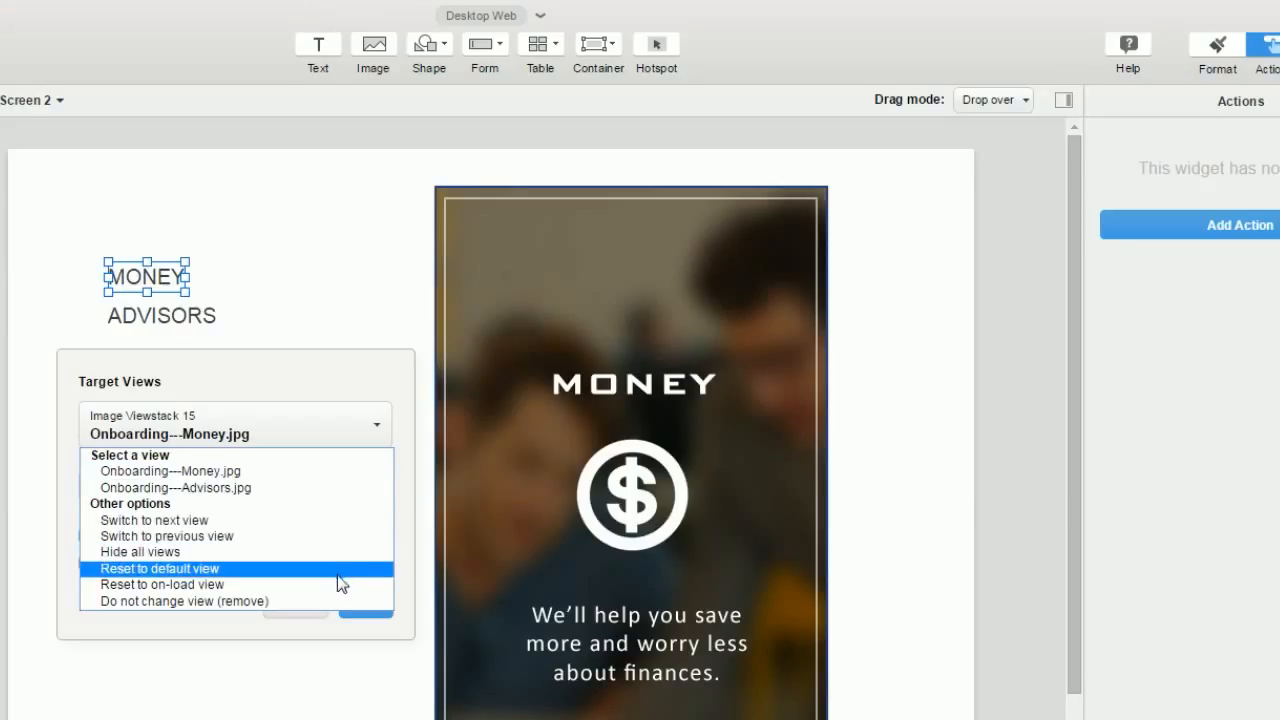
left_click(272, 475)
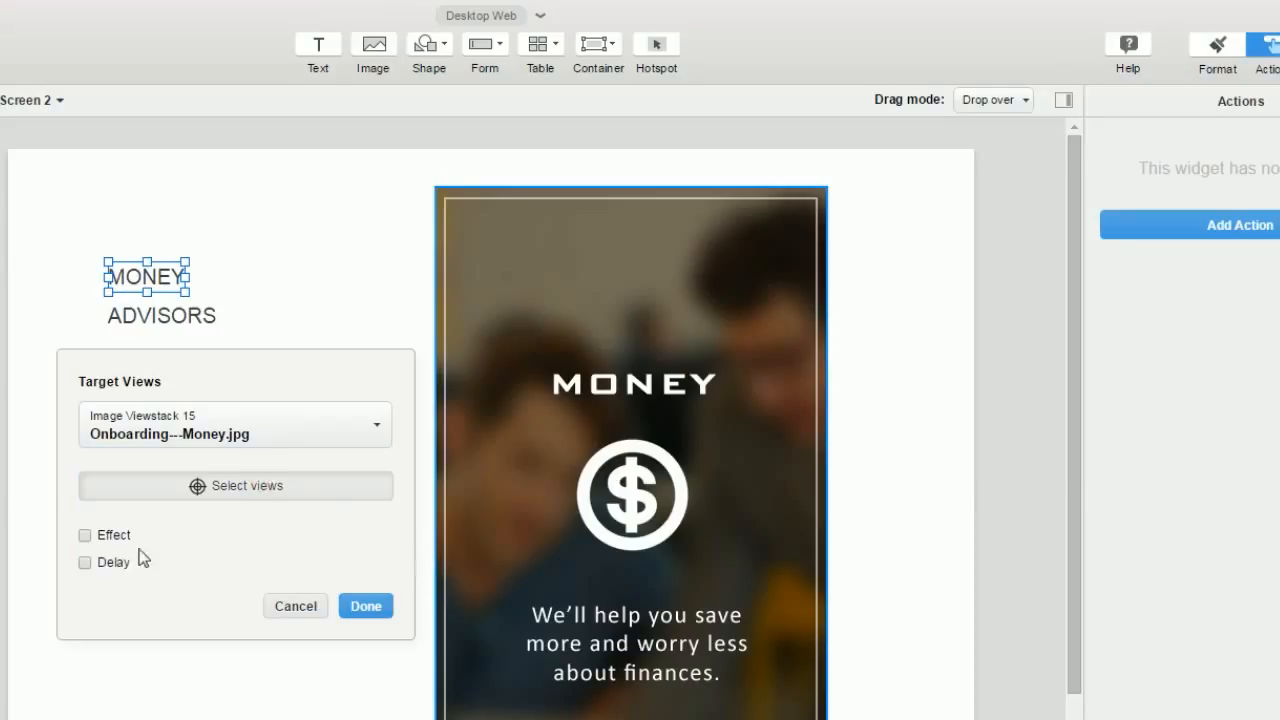
left_click(85, 535)
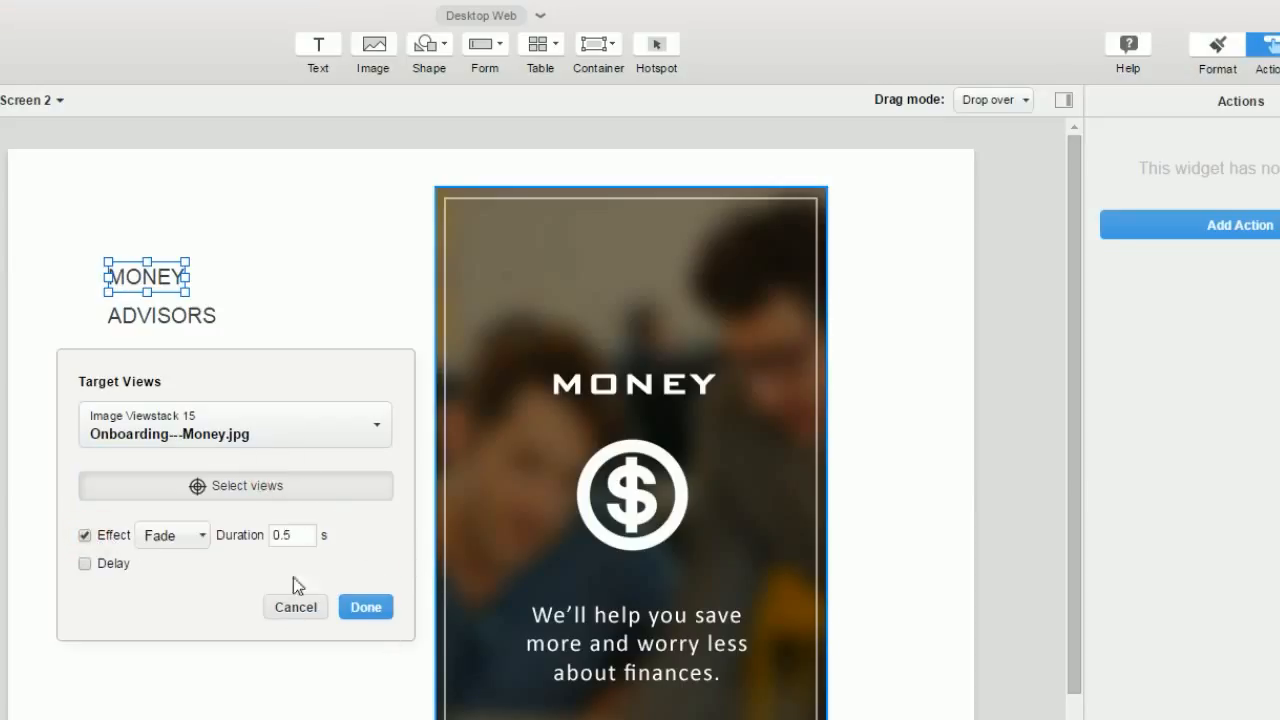
left_click(366, 608)
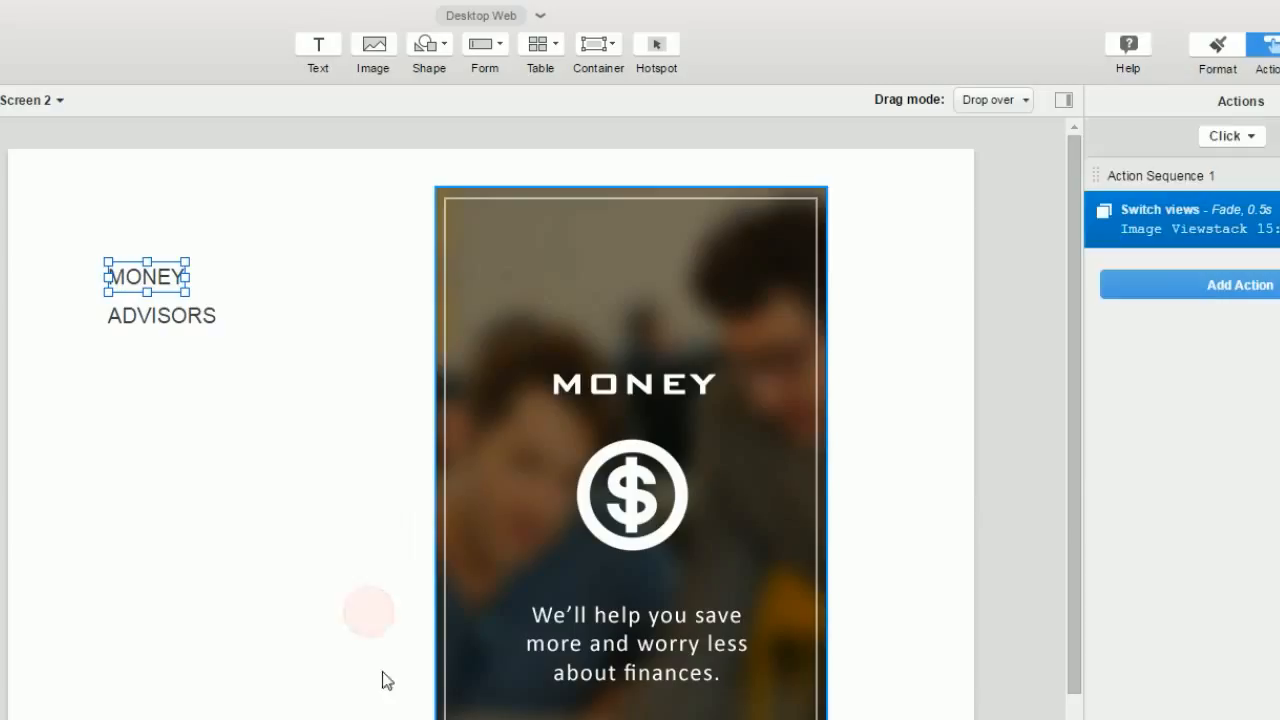
Step: Begin adding an action to the ADVISORS label
left_click(162, 318)
left_click(1157, 229)
left_click_drag(1117, 154, 153, 418)
Step: Set ADVISORS' action to switch the image viewstack to Onboarding---Advisors.jpg
left_click(260, 539)
left_click(257, 676)
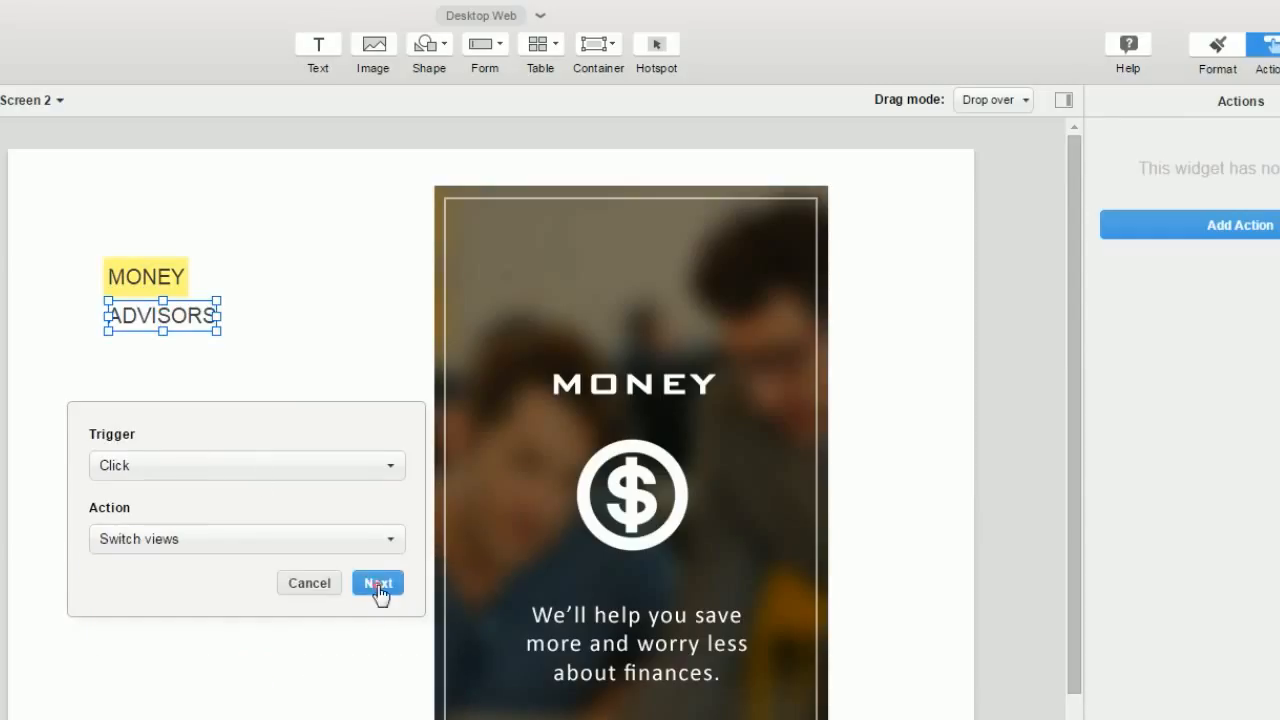
left_click(376, 587)
left_click(336, 466)
left_click(630, 268)
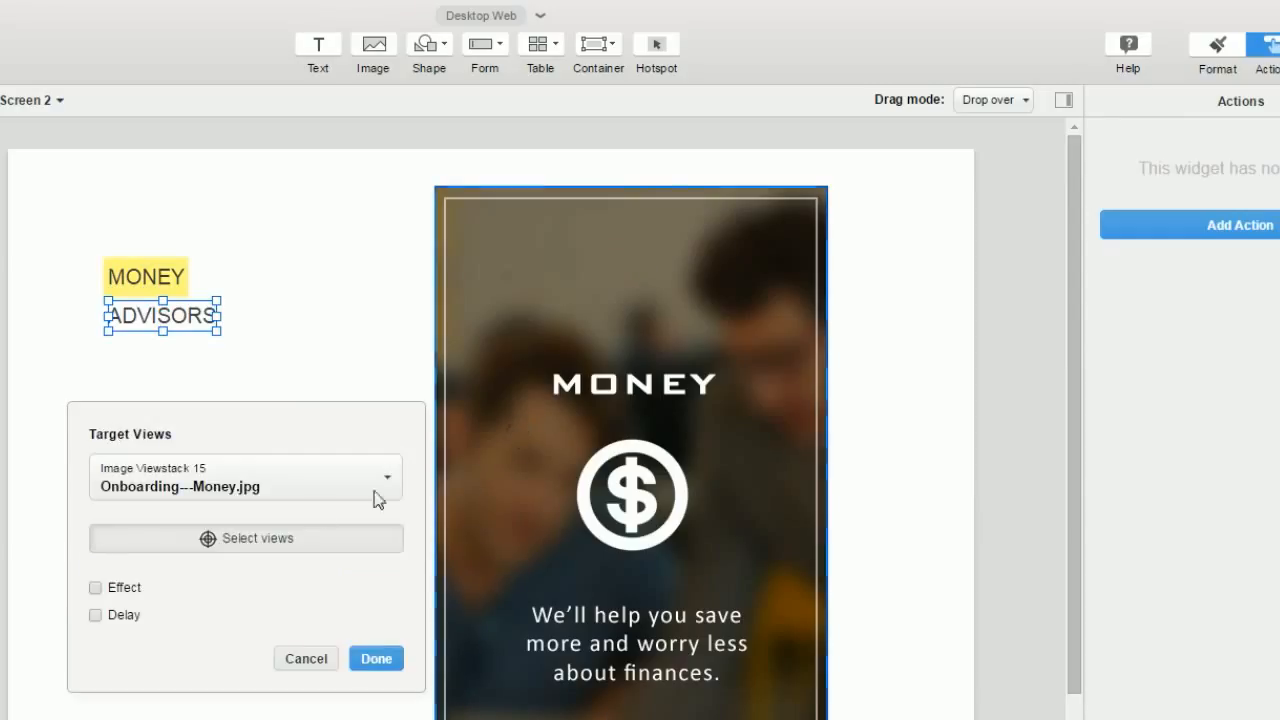
left_click(307, 486)
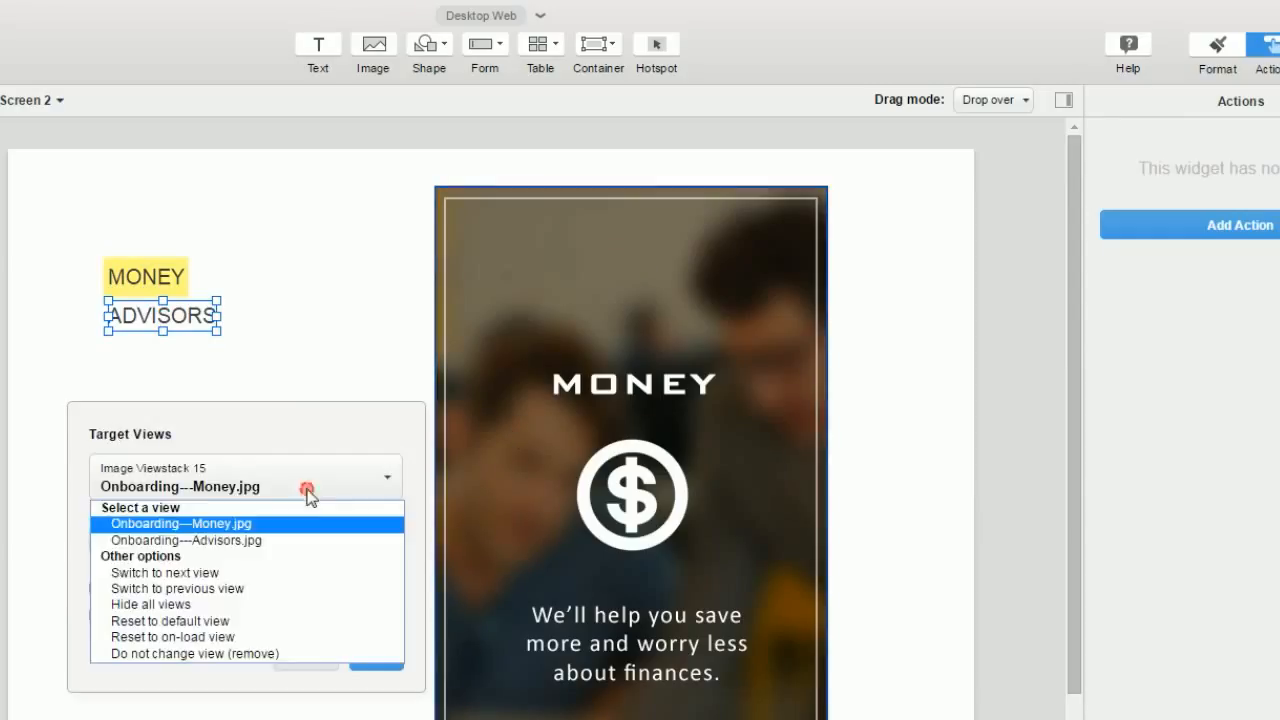
left_click(310, 545)
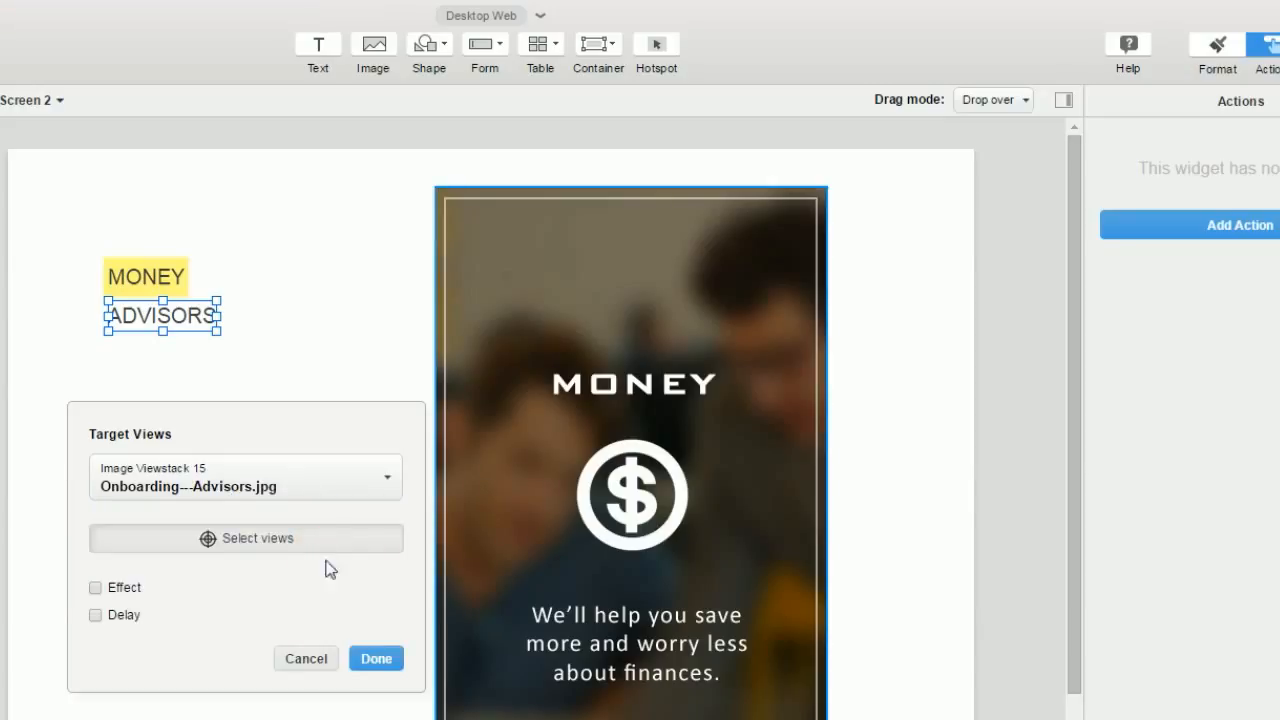
Step: Give the switch a 0.5 s Push effect, up for hide and down for show, and save
left_click(95, 587)
left_click(200, 590)
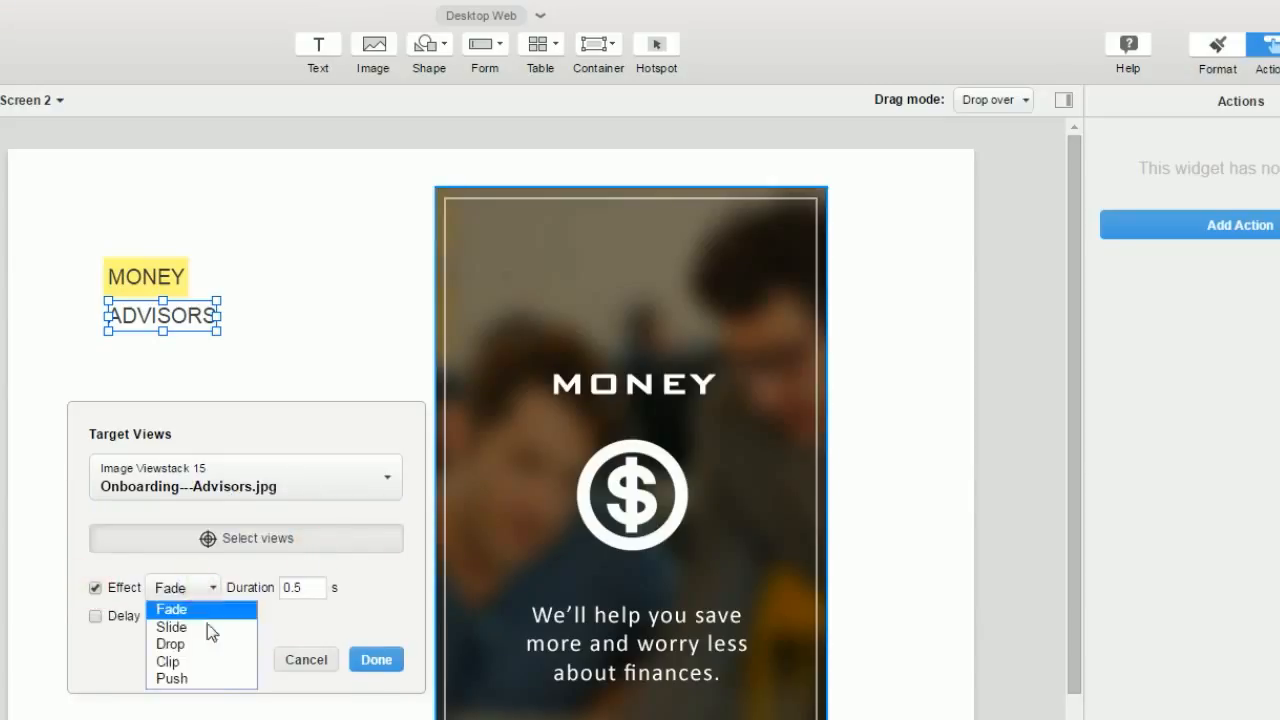
left_click(216, 679)
left_click(290, 630)
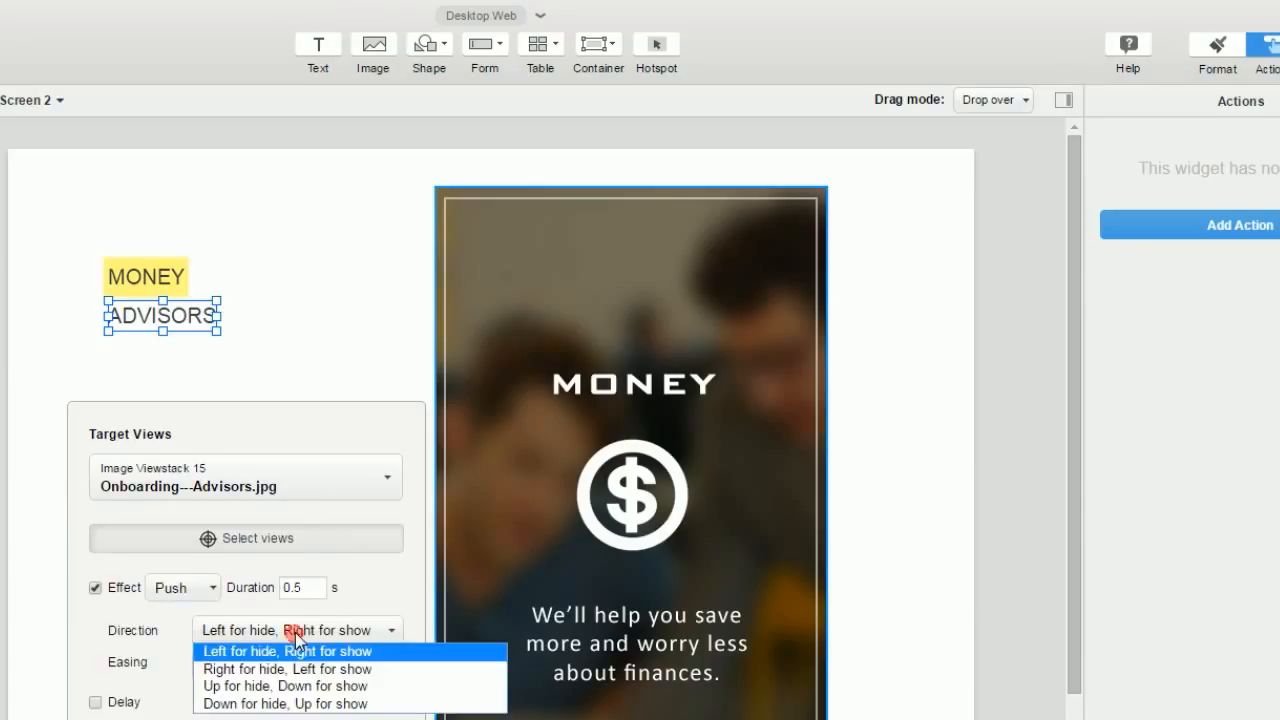
left_click(355, 686)
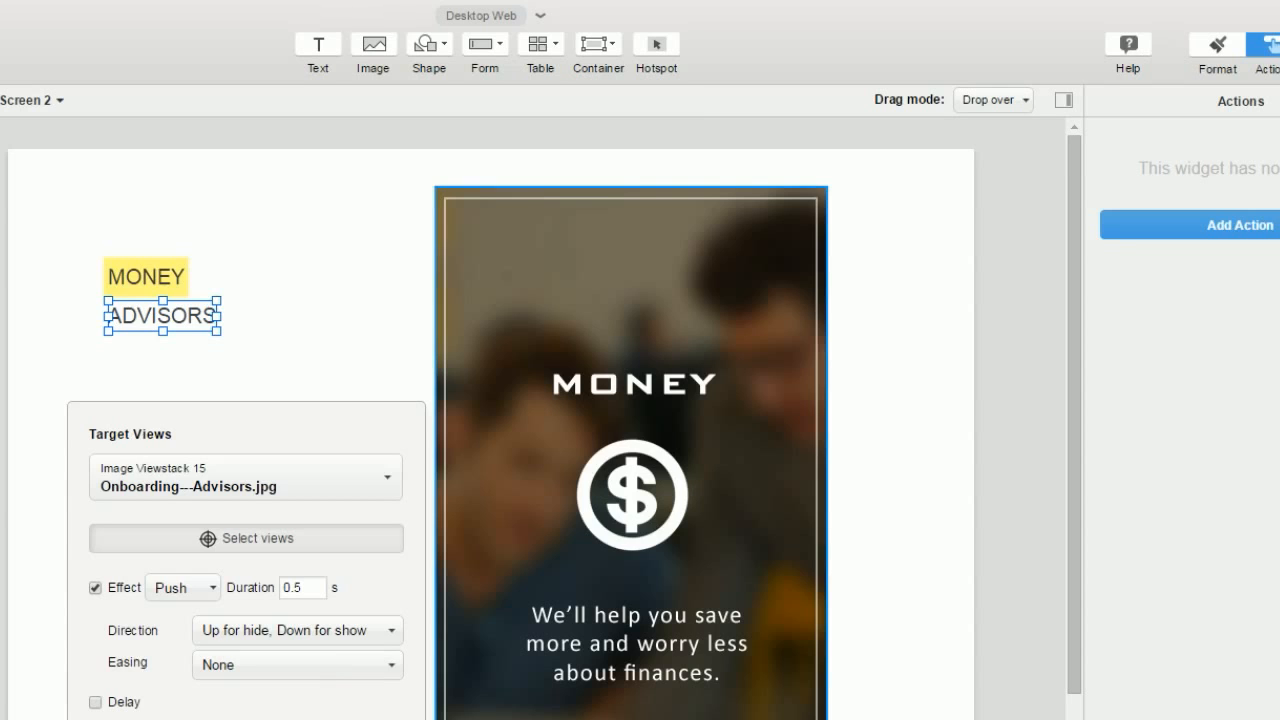
left_click(365, 718)
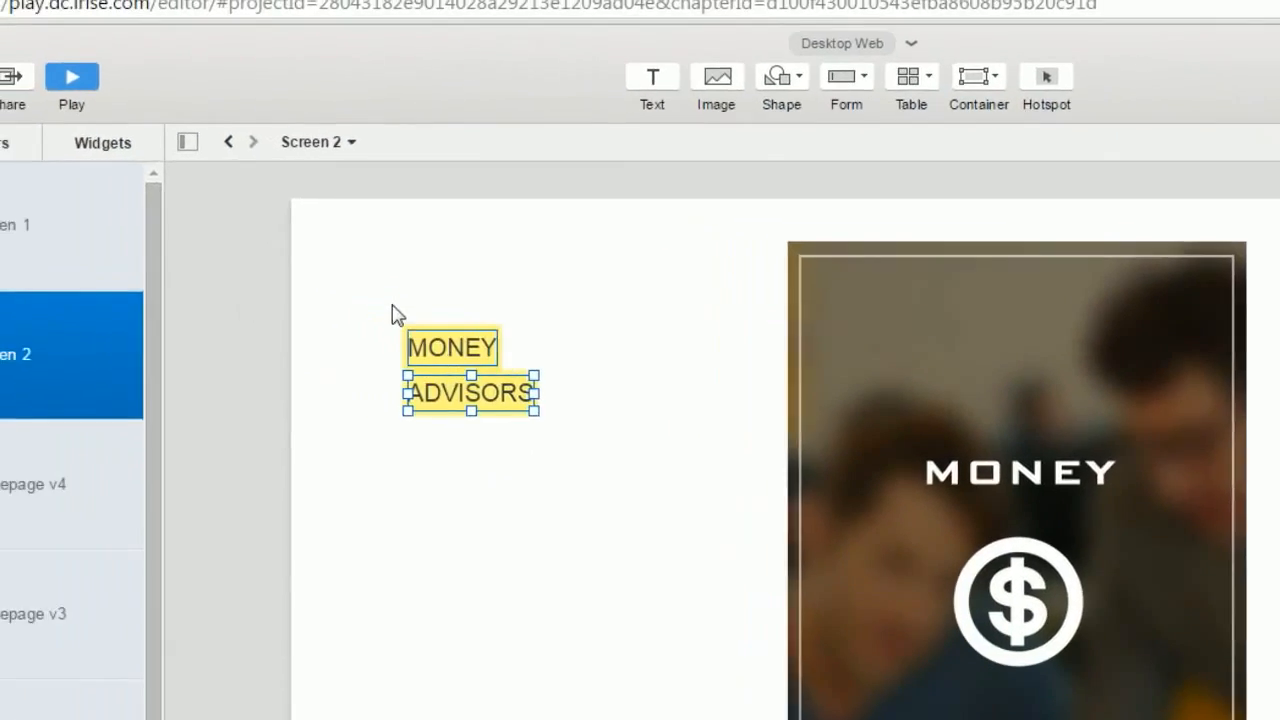
Step: Preview Screen 2 and click ADVISORS and MONEY three times each to swap the card
left_click(72, 76)
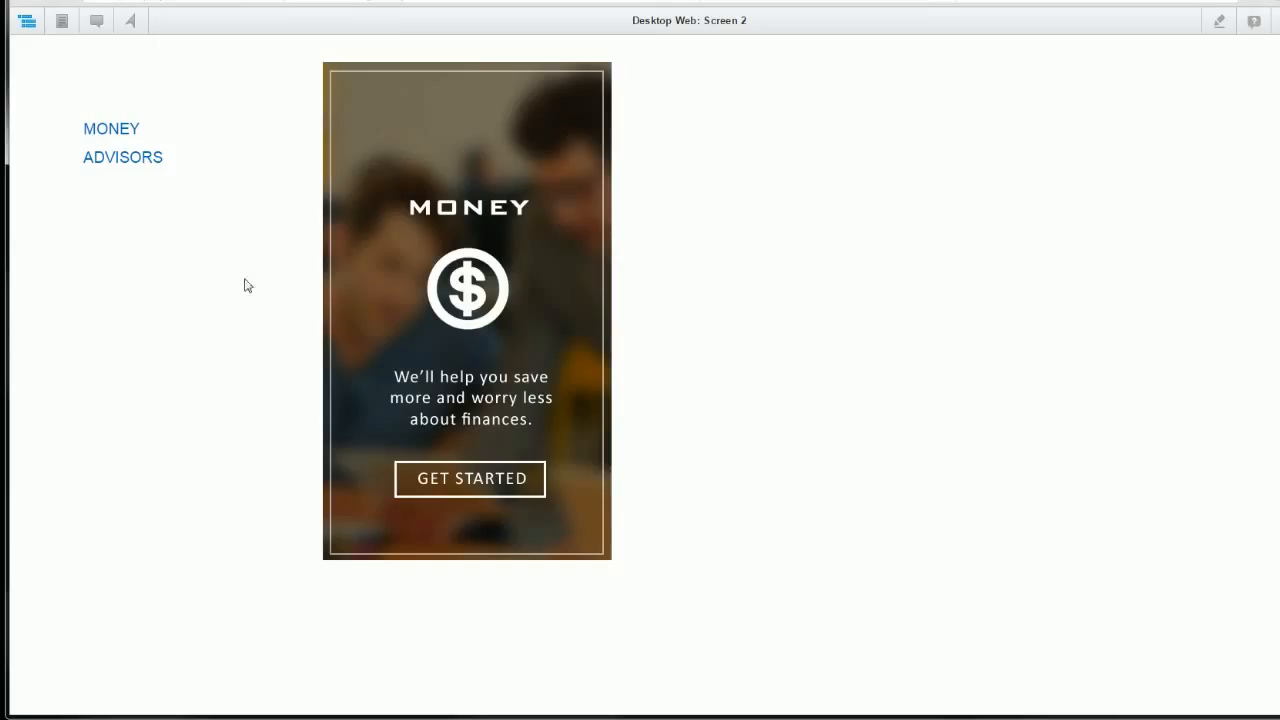
left_click(141, 169)
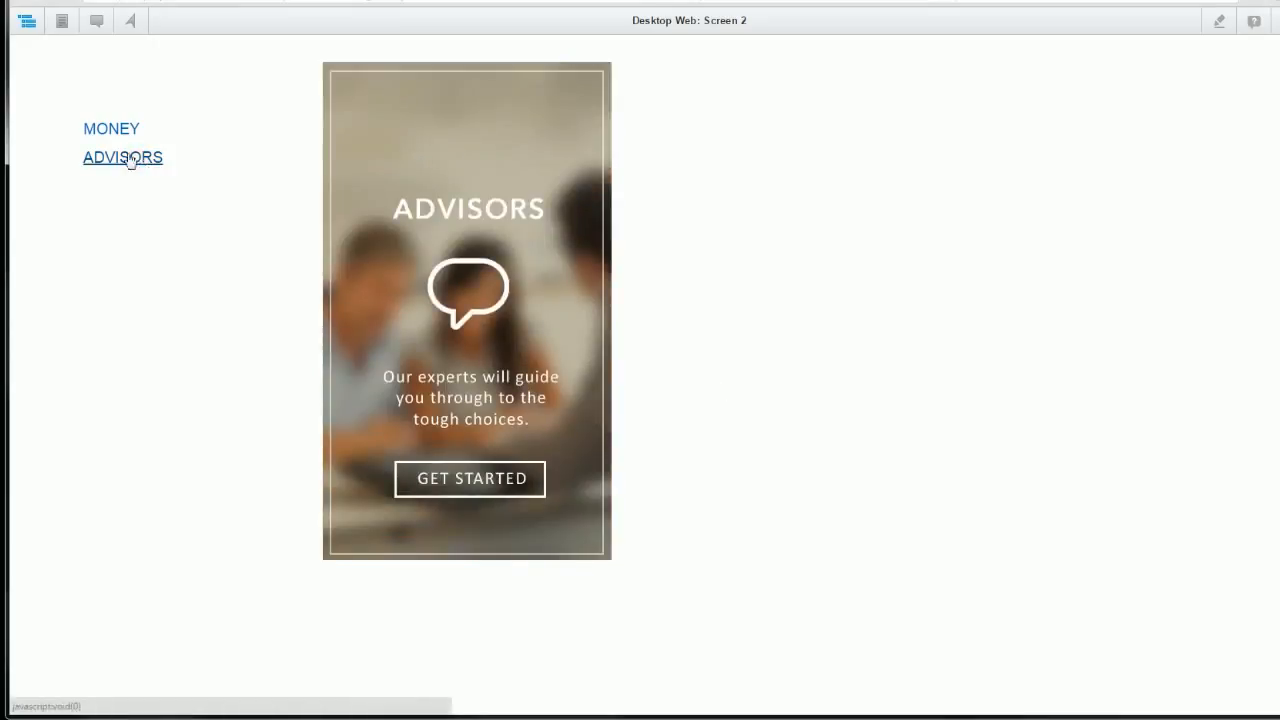
left_click(106, 134)
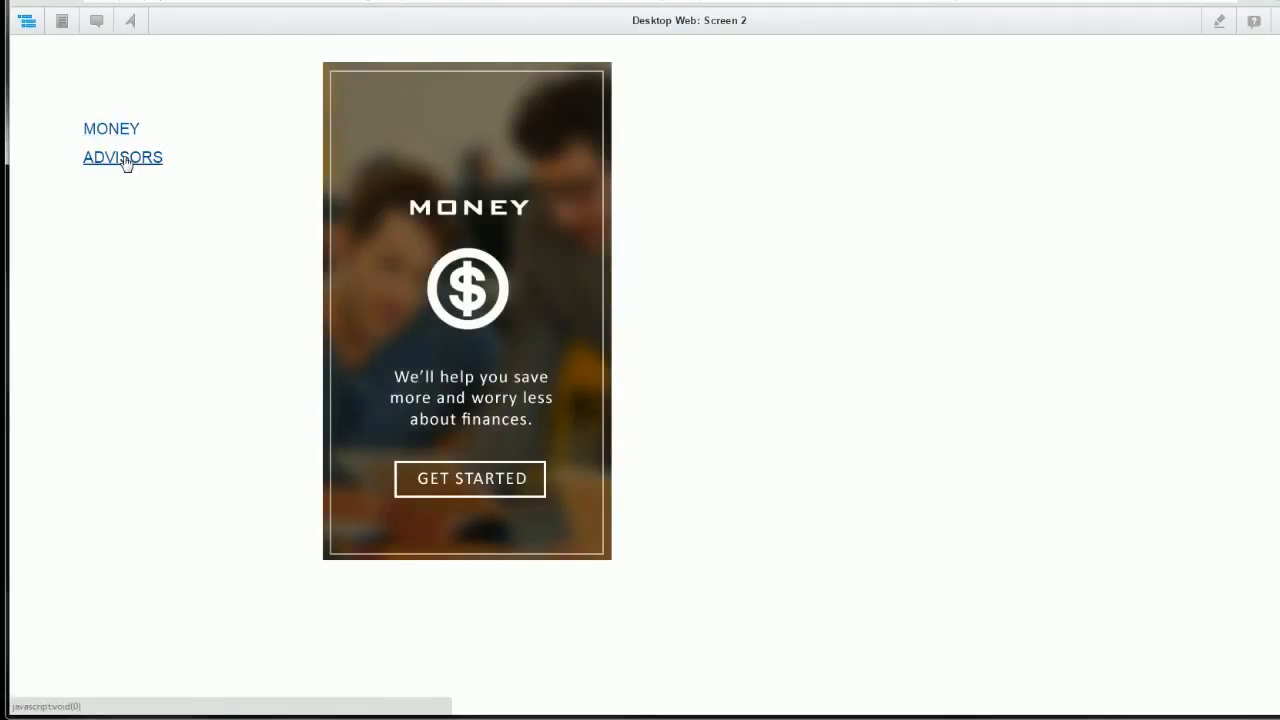
left_click(125, 163)
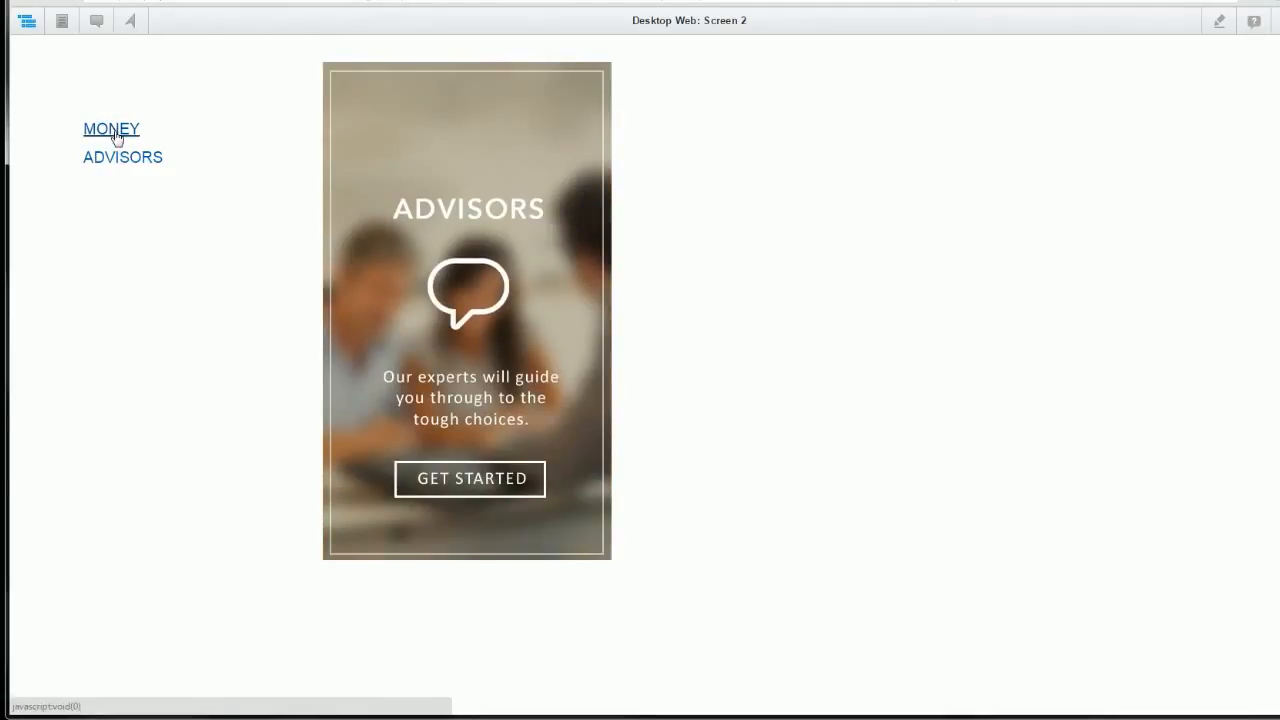
left_click(115, 134)
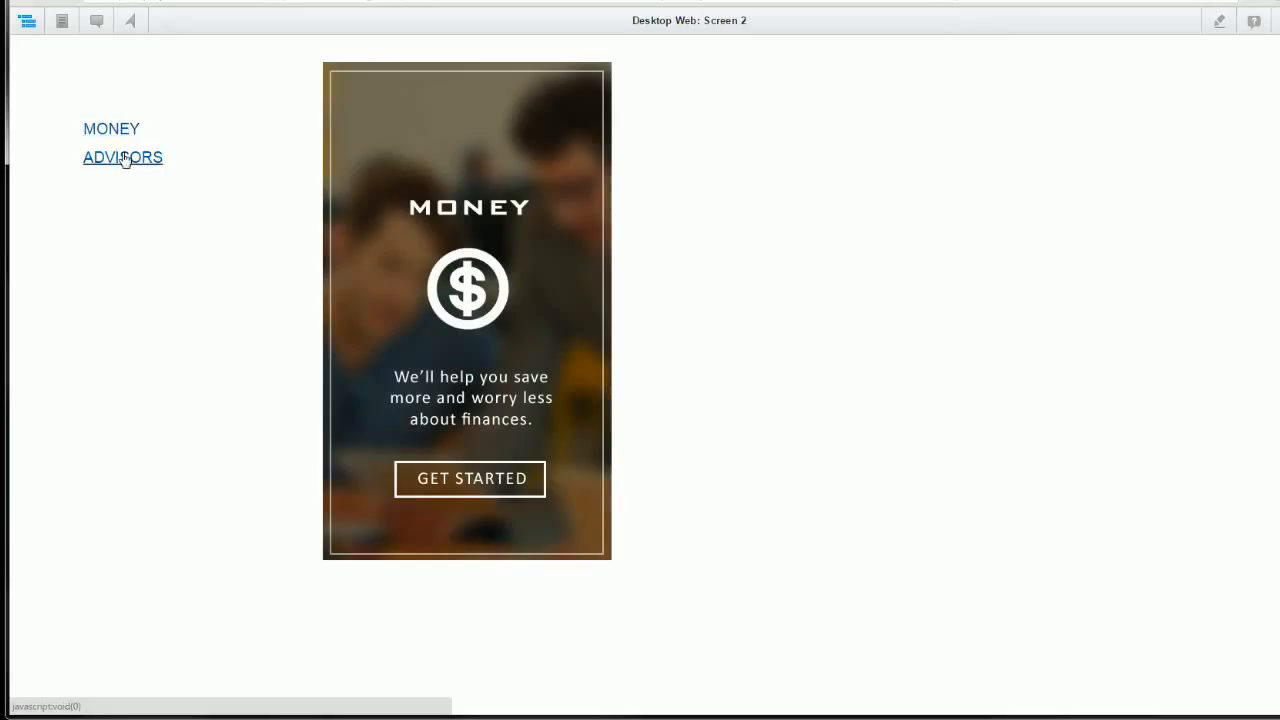
left_click(125, 162)
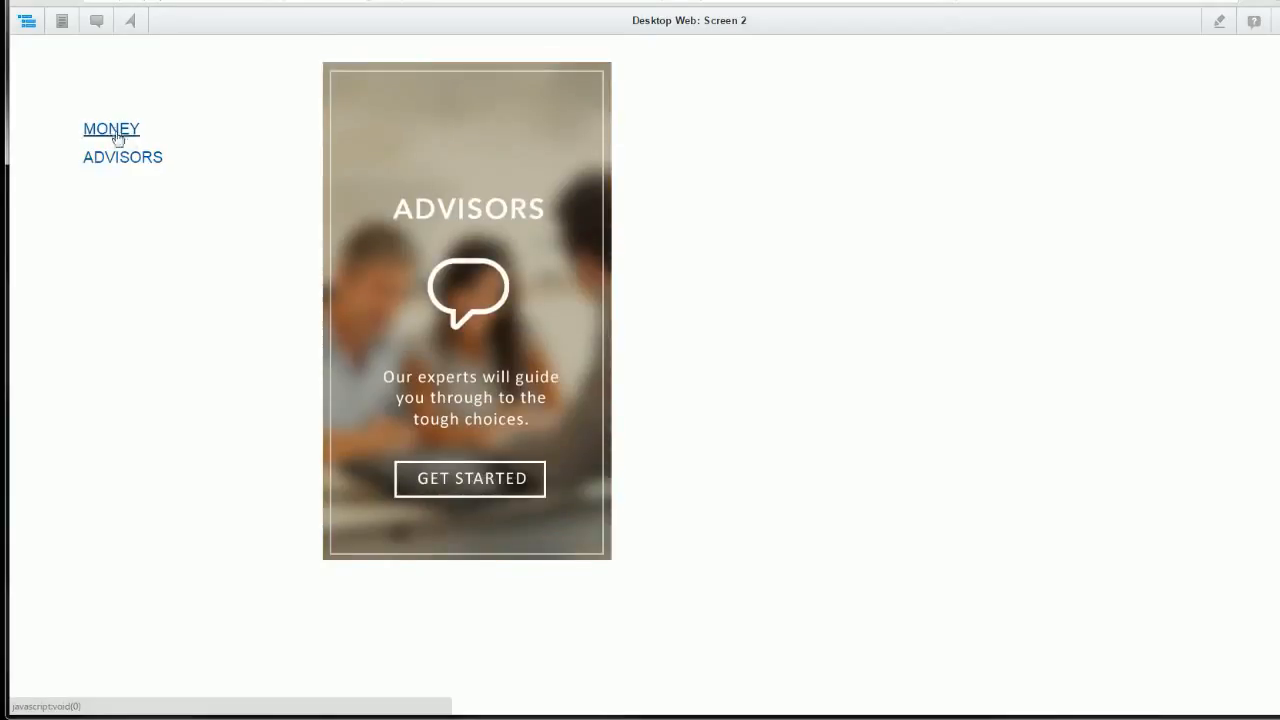
left_click(114, 131)
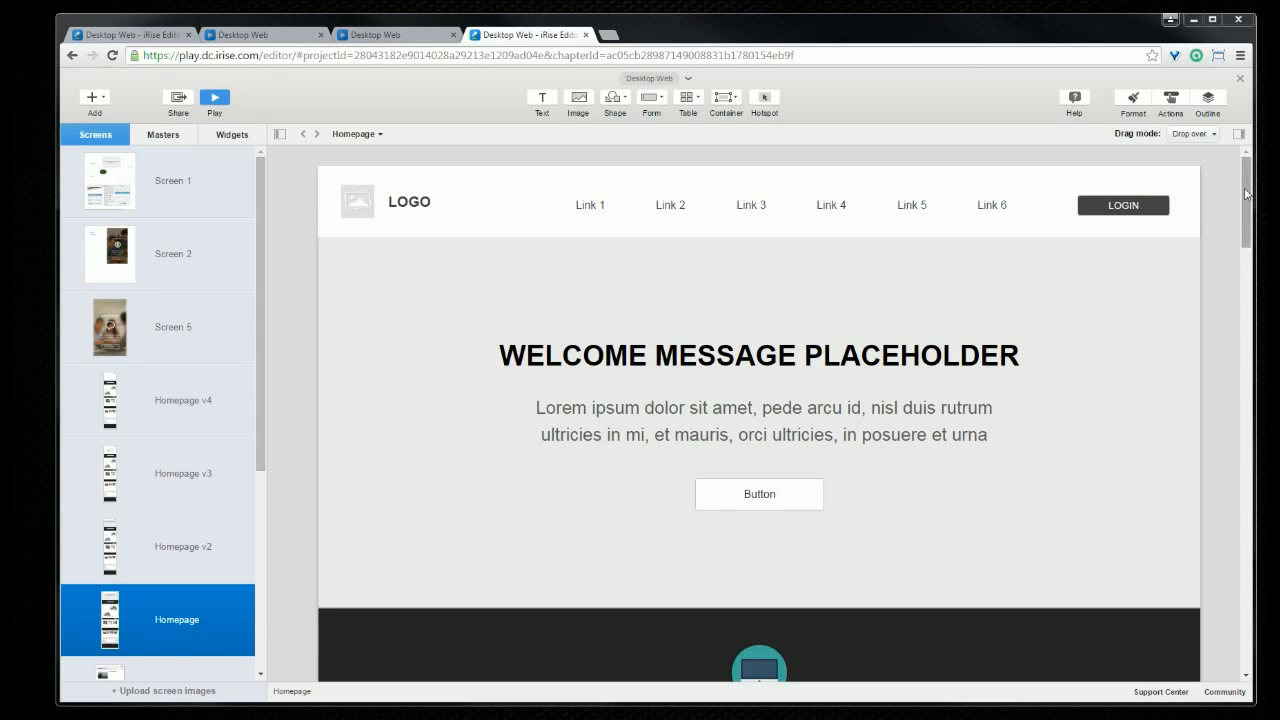
left_click_drag(1247, 193, 1250, 592)
Step: Step the Homepage testimonial slider through slides 2 to 4, then back to slide 1
left_click(812, 504)
left_click(812, 504)
left_click(733, 541)
left_click(746, 541)
left_click(760, 541)
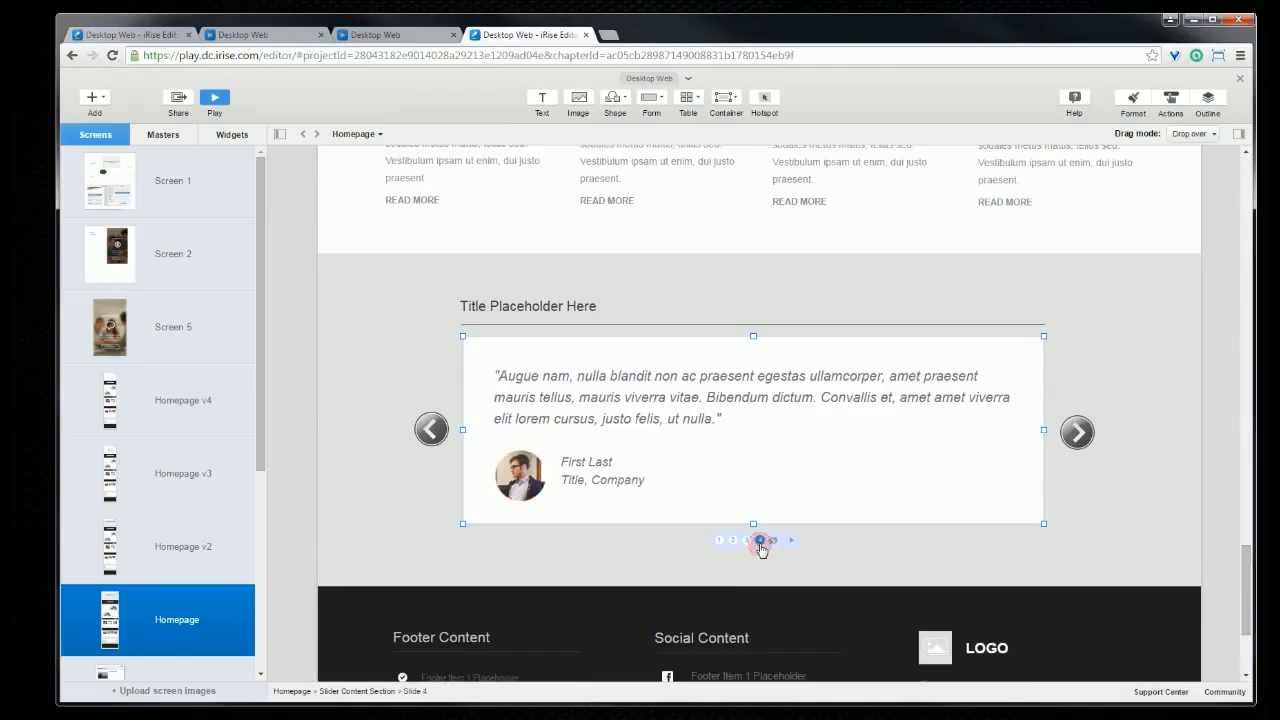
left_click(716, 543)
Step: Inspect the right and left arrow images, then preview the Homepage in the player
left_click(1077, 433)
left_click(431, 430)
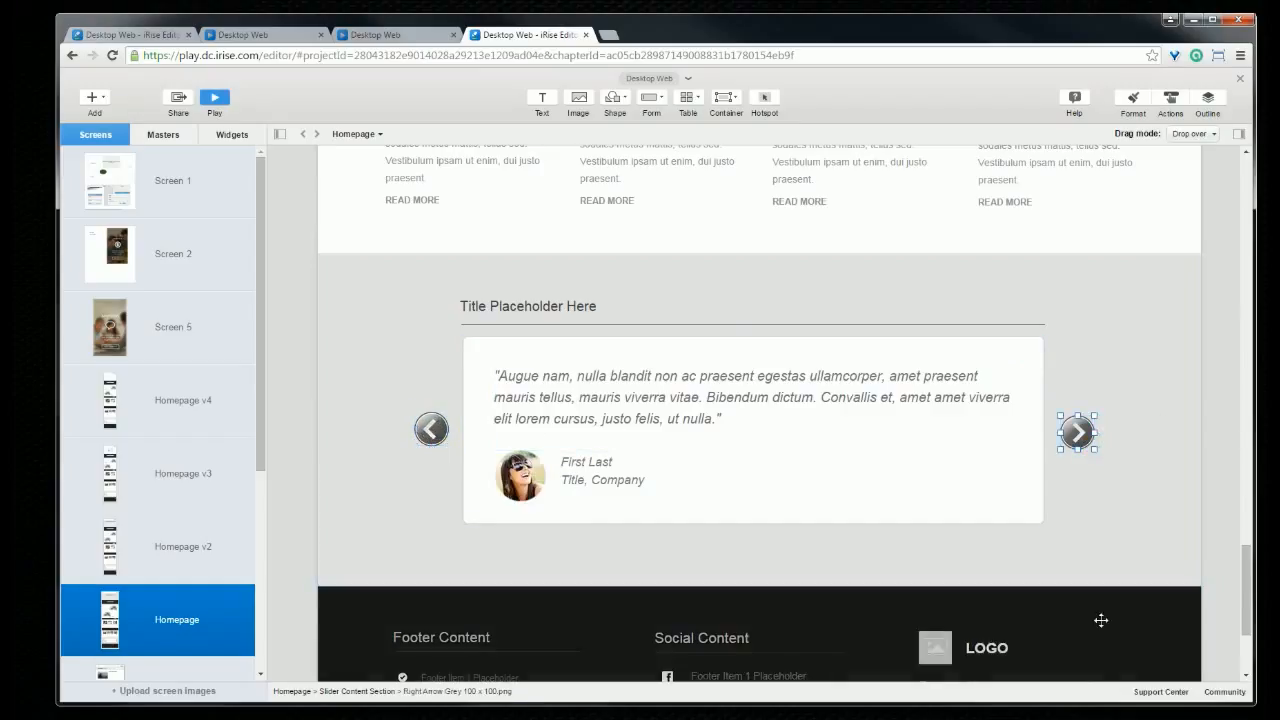
left_click(214, 97)
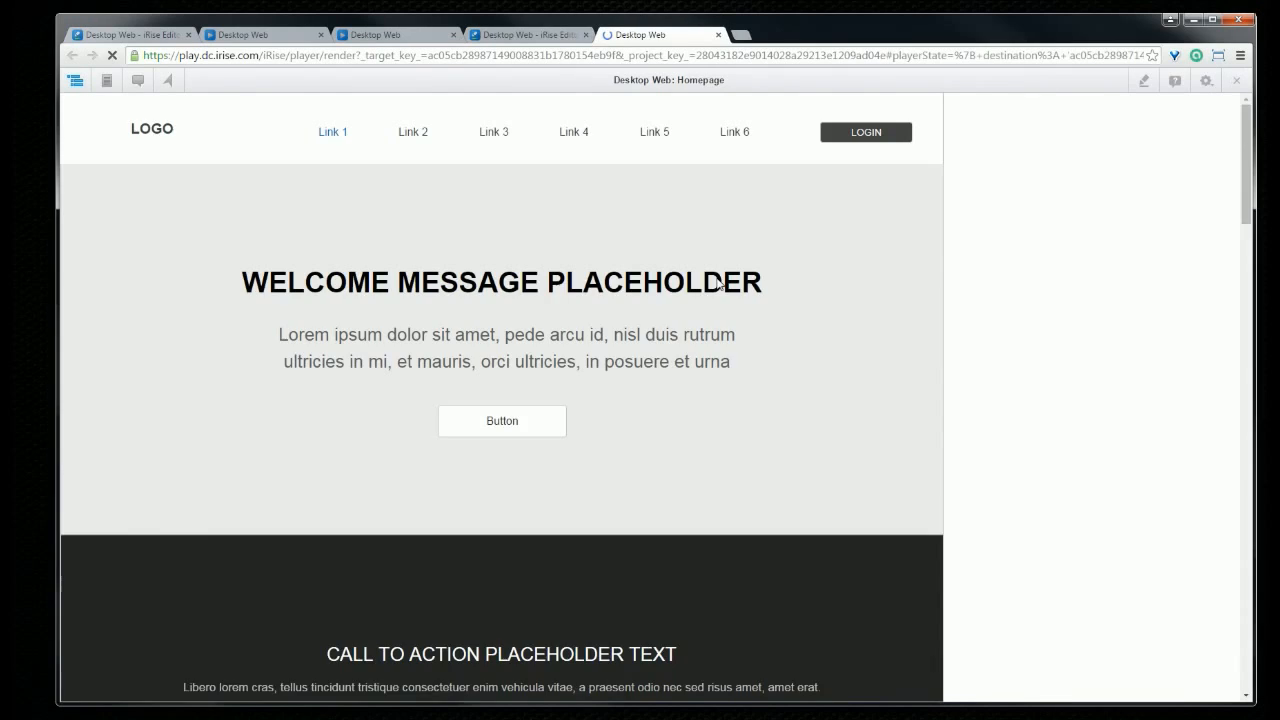
Step: Advance the testimonial carousel twice, go back twice, then scroll down the preview
left_click_drag(1246, 152, 1227, 590)
left_click(829, 433)
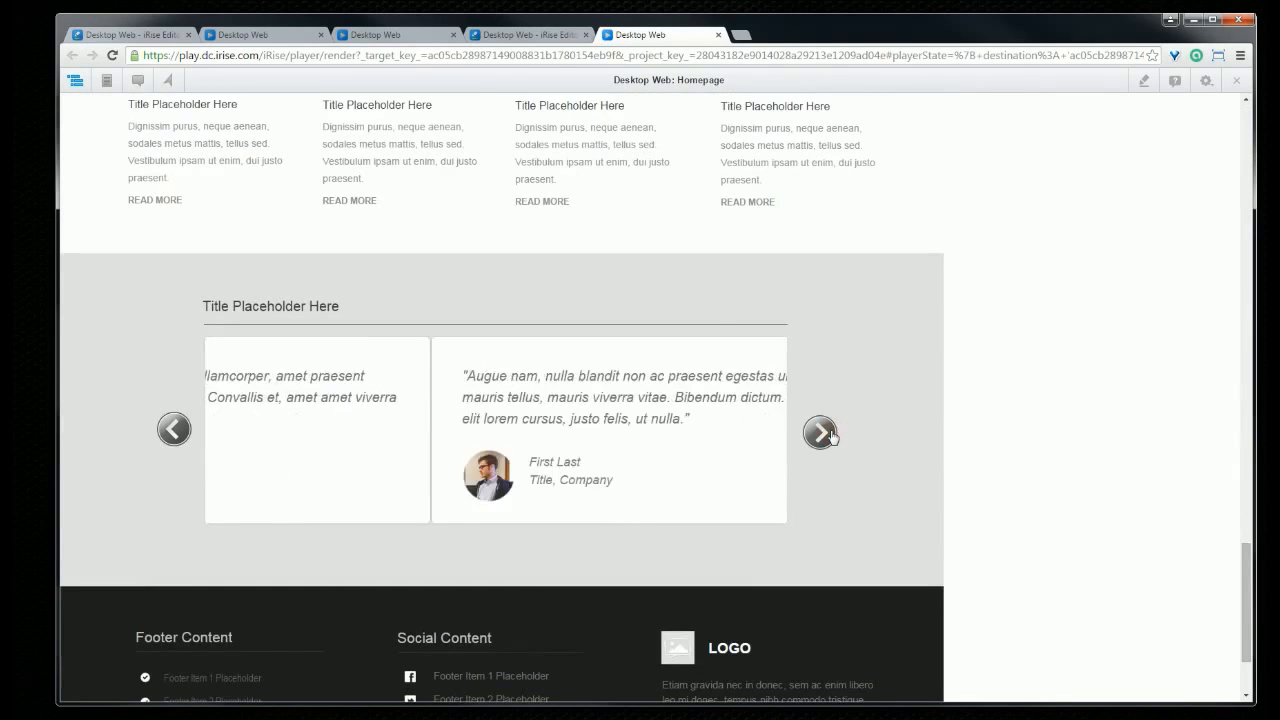
left_click(829, 433)
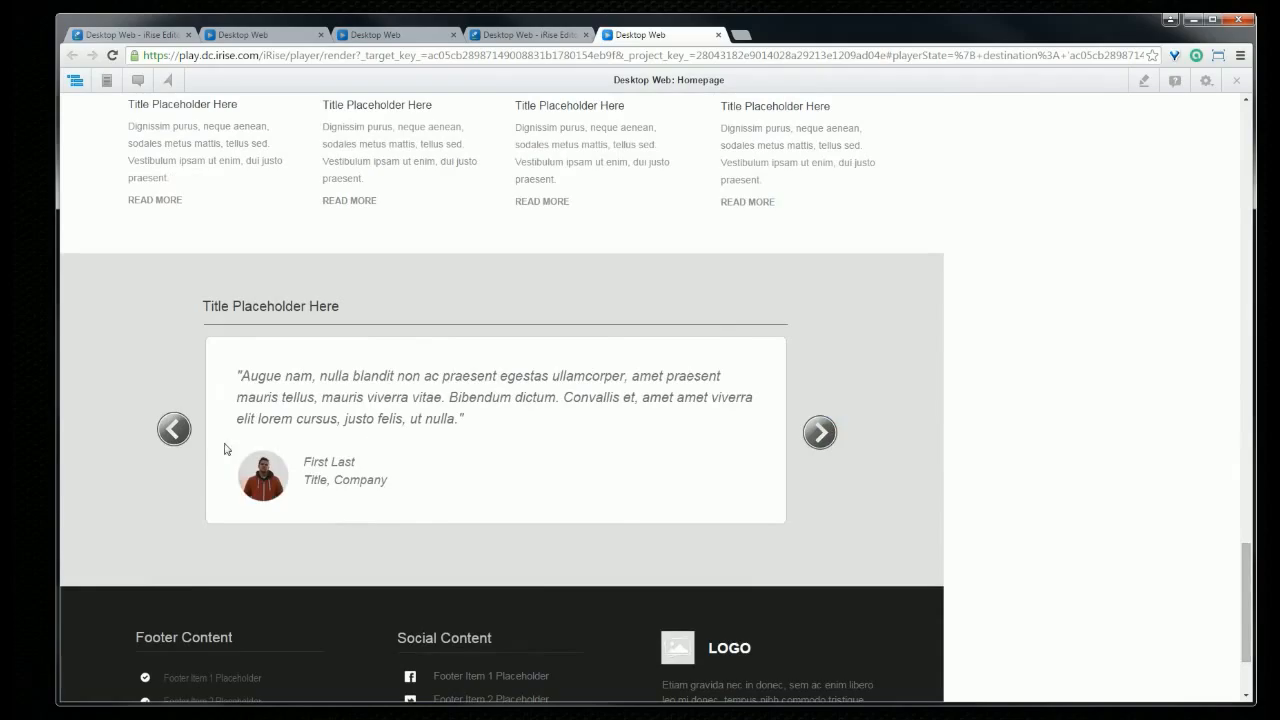
left_click(176, 430)
left_click(176, 430)
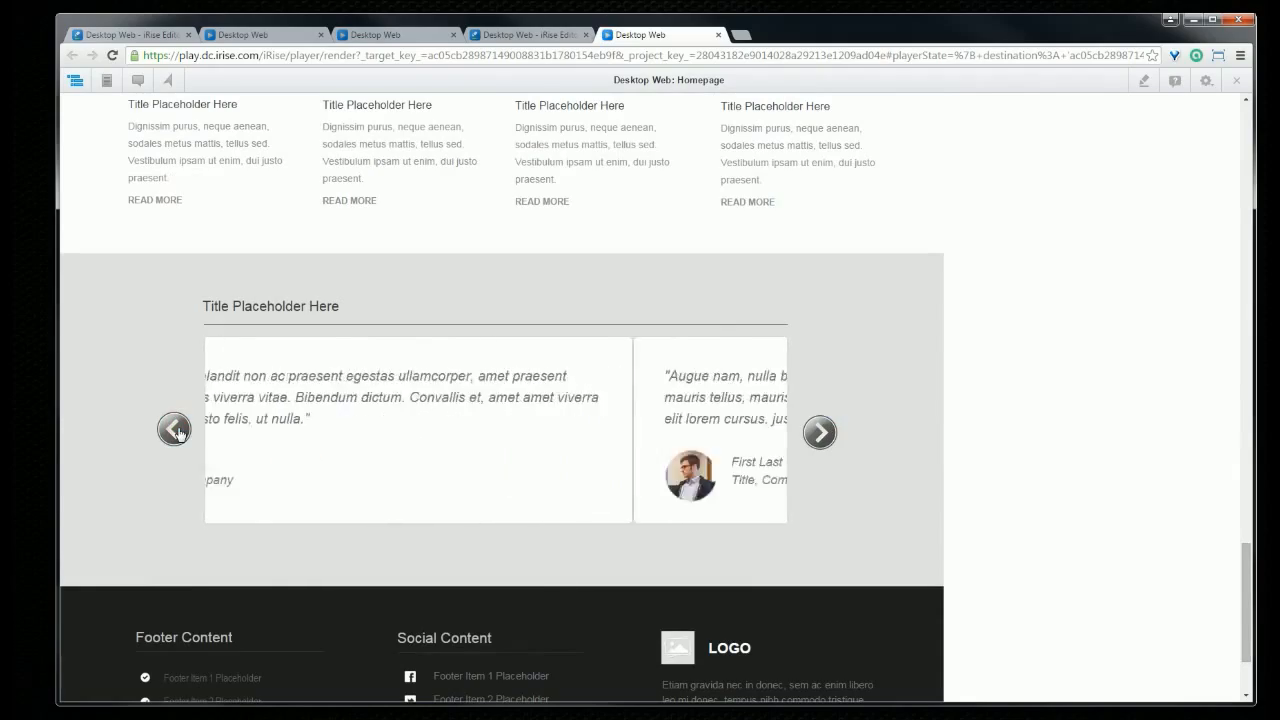
scroll(268, 512, "down", 3)
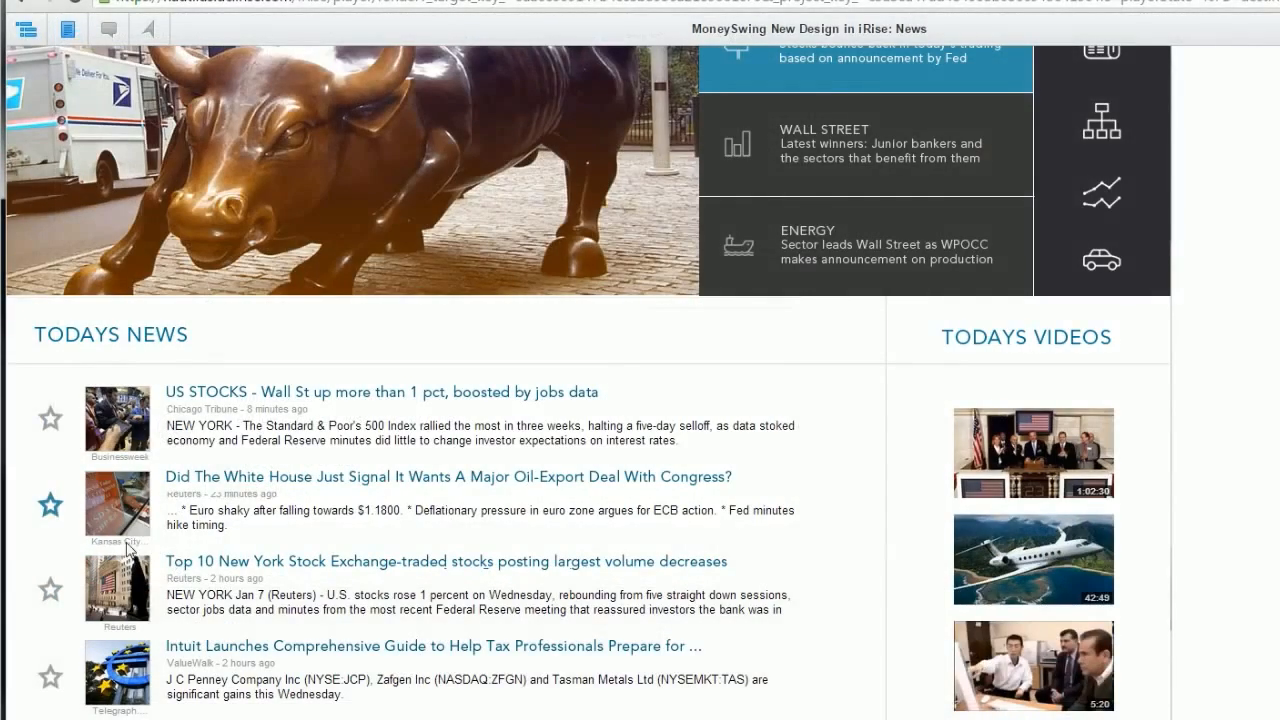
Step: Toggle the oil-export story's star repeatedly, then favorite US STOCKS and unfavorite the oil-export story
left_click(51, 596)
left_click(50, 590)
left_click(46, 592)
left_click(50, 600)
left_click(52, 597)
left_click(50, 418)
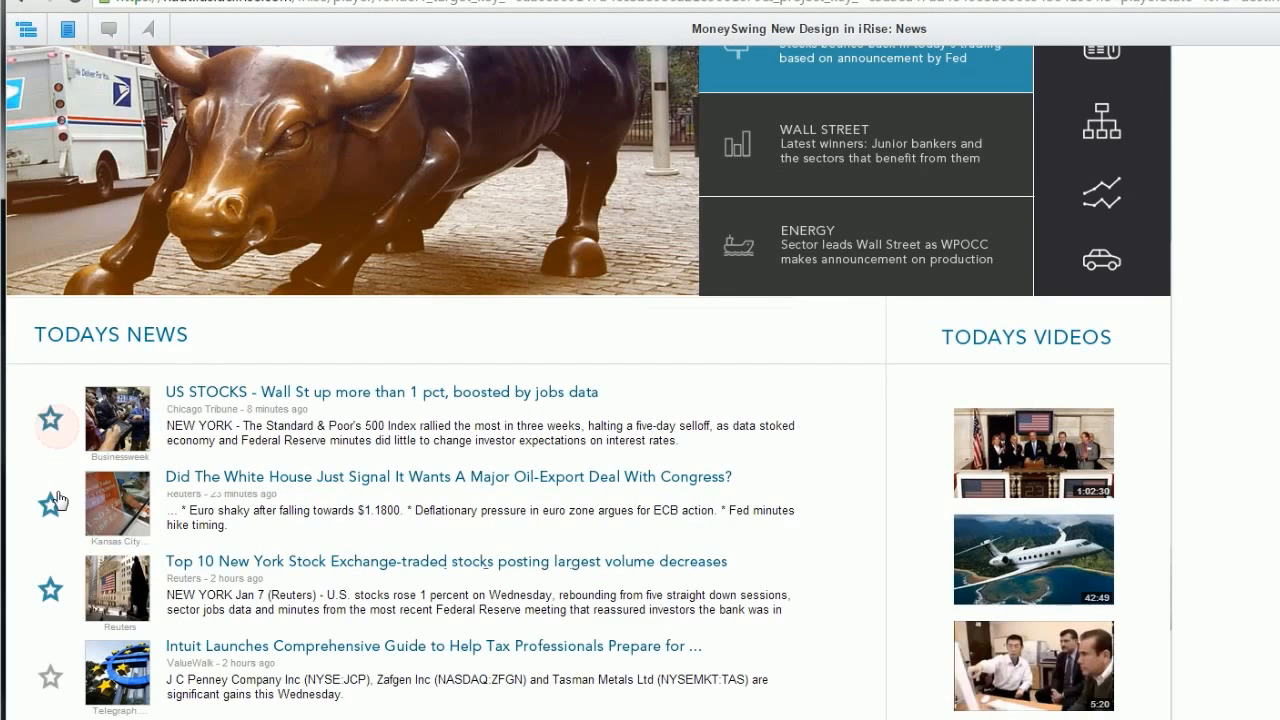
left_click(50, 590)
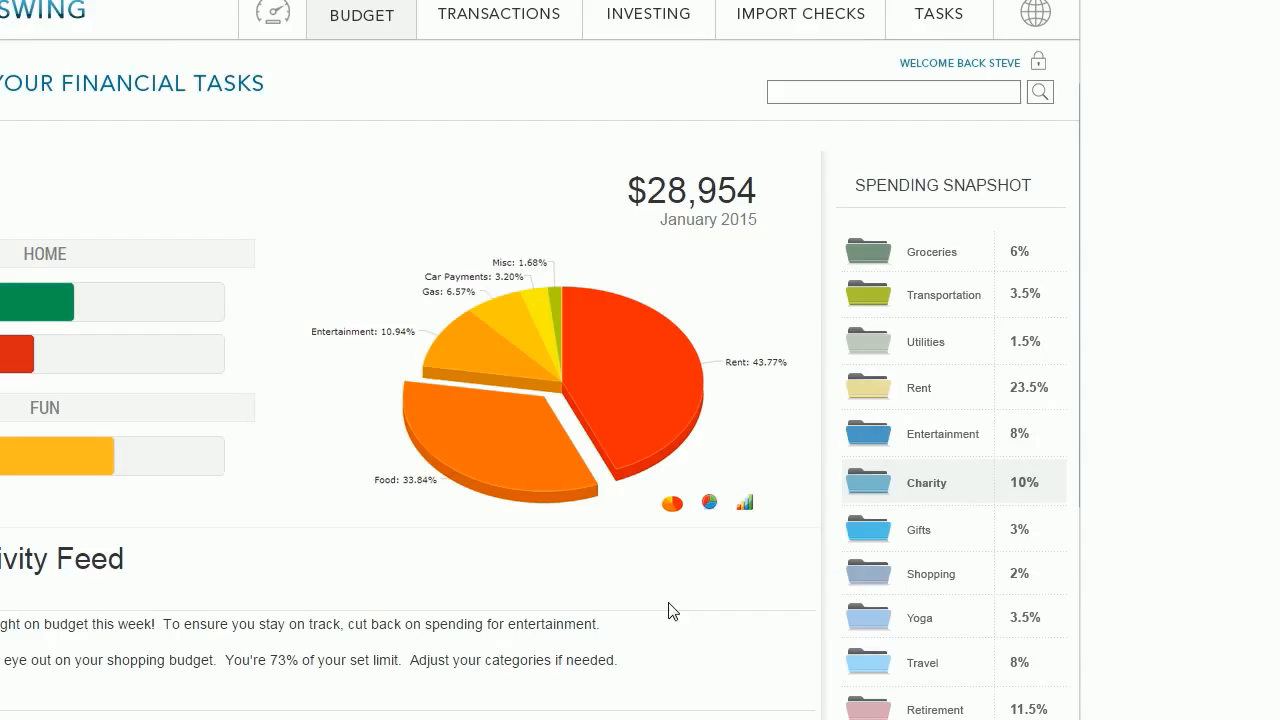
Step: Cycle the spending chart through donut, bar and 3-D pie views twice
left_click(709, 504)
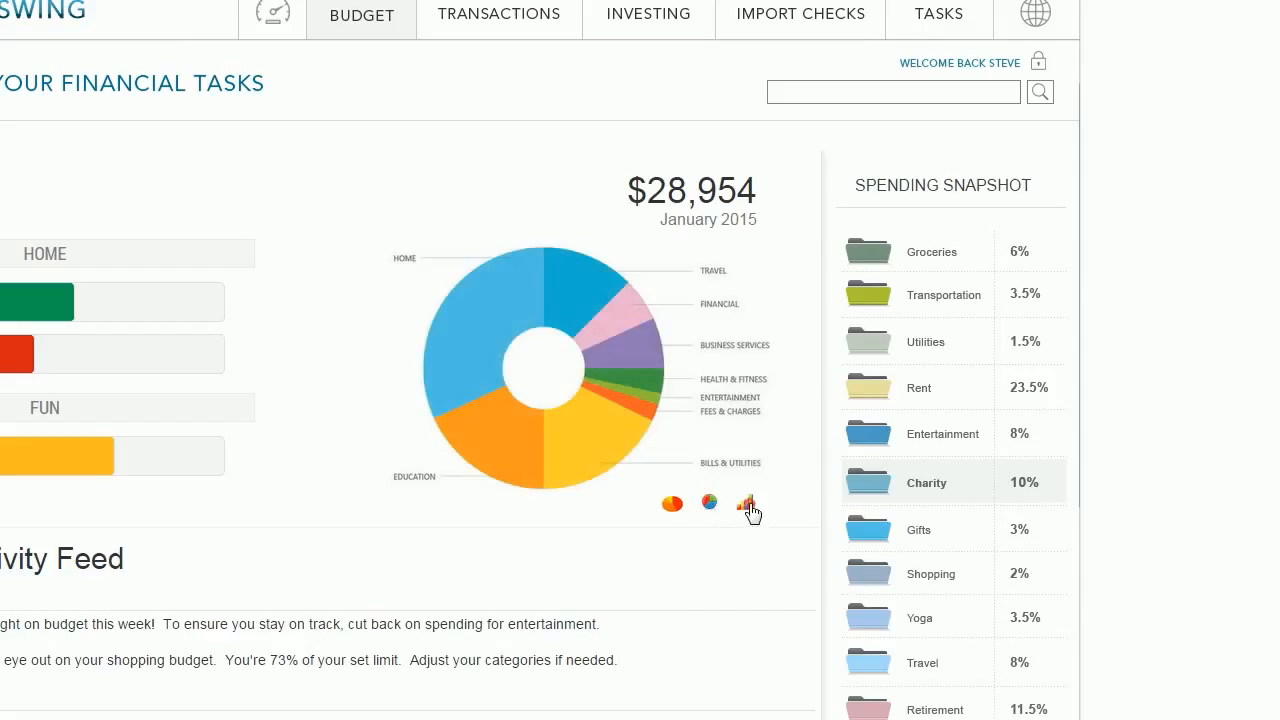
left_click(748, 508)
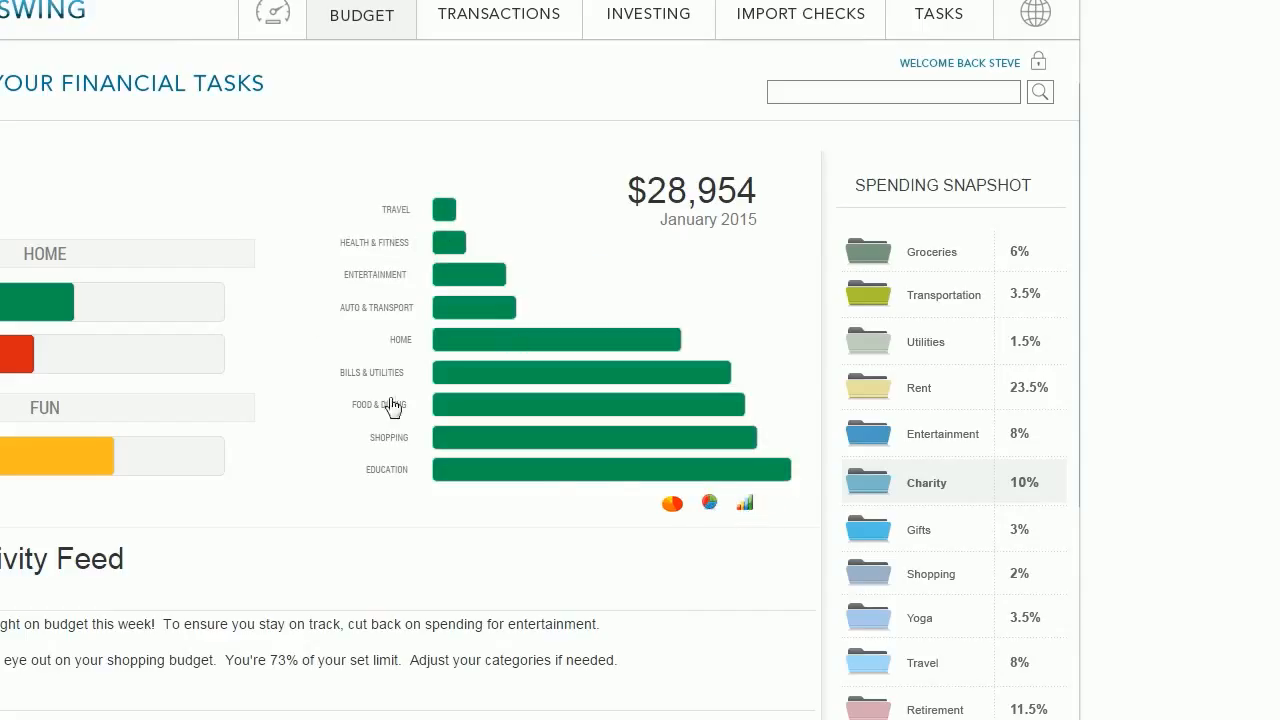
left_click(665, 502)
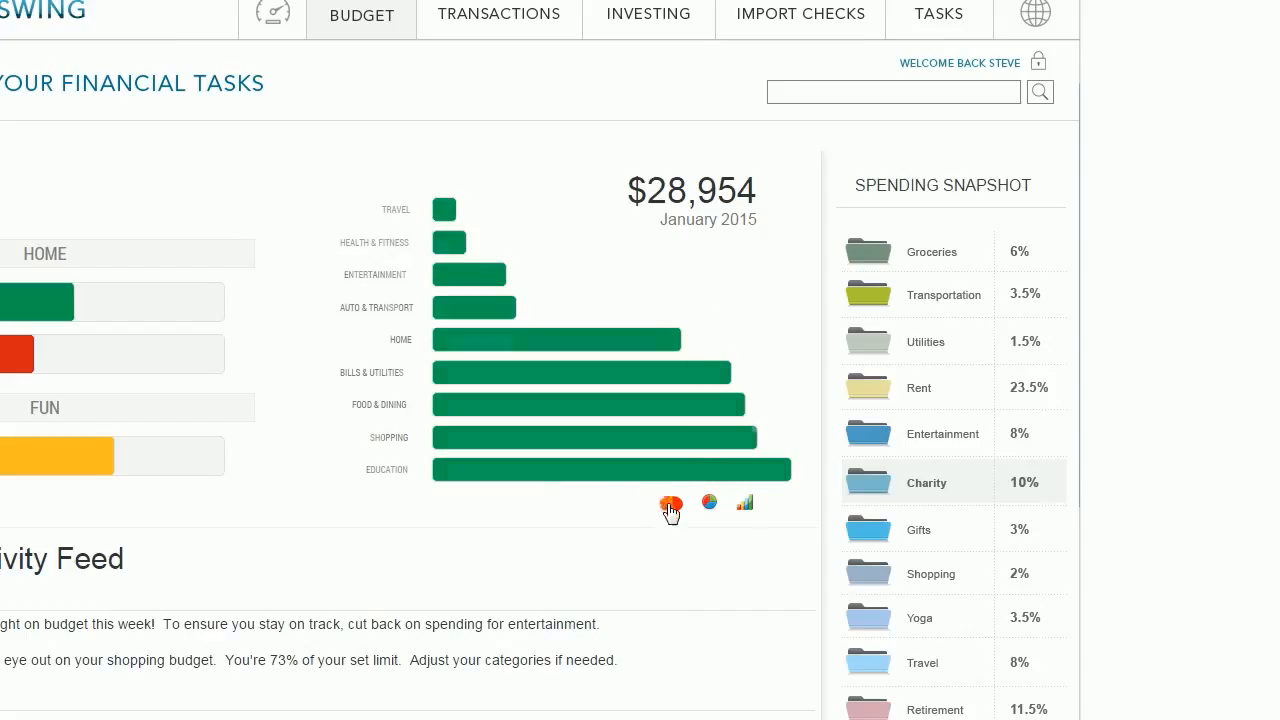
left_click(708, 506)
left_click(749, 505)
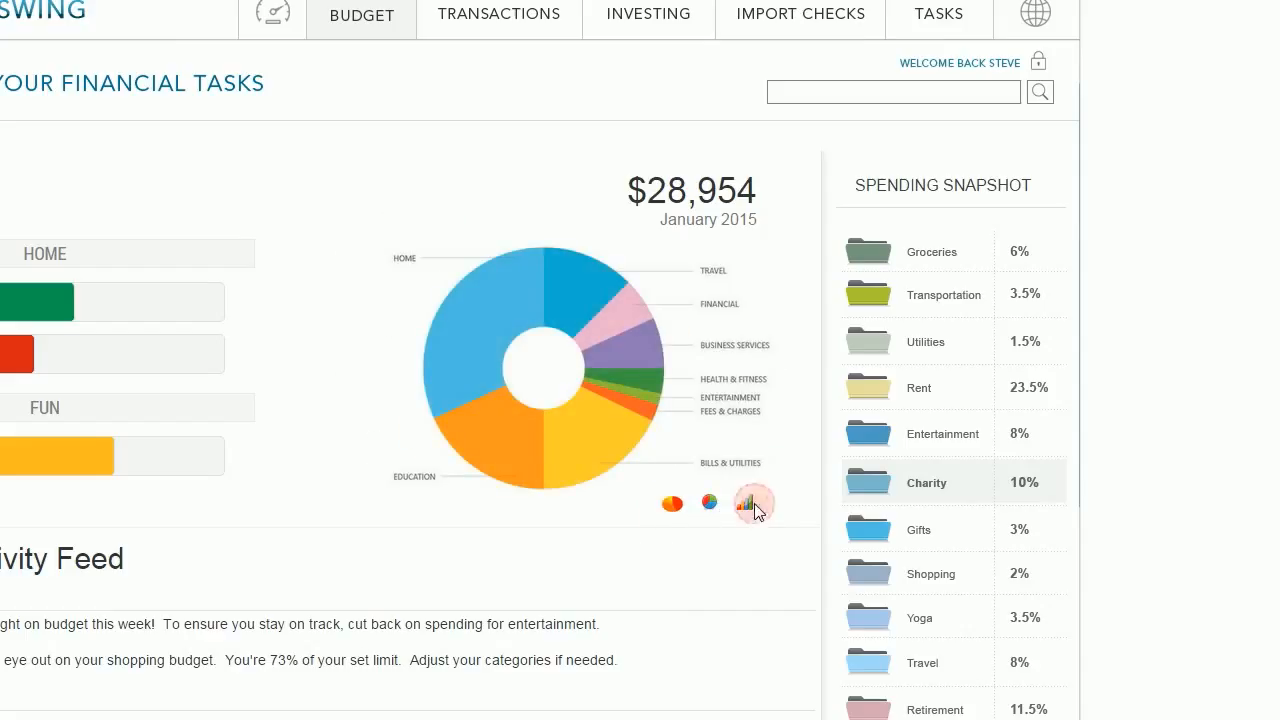
left_click(674, 505)
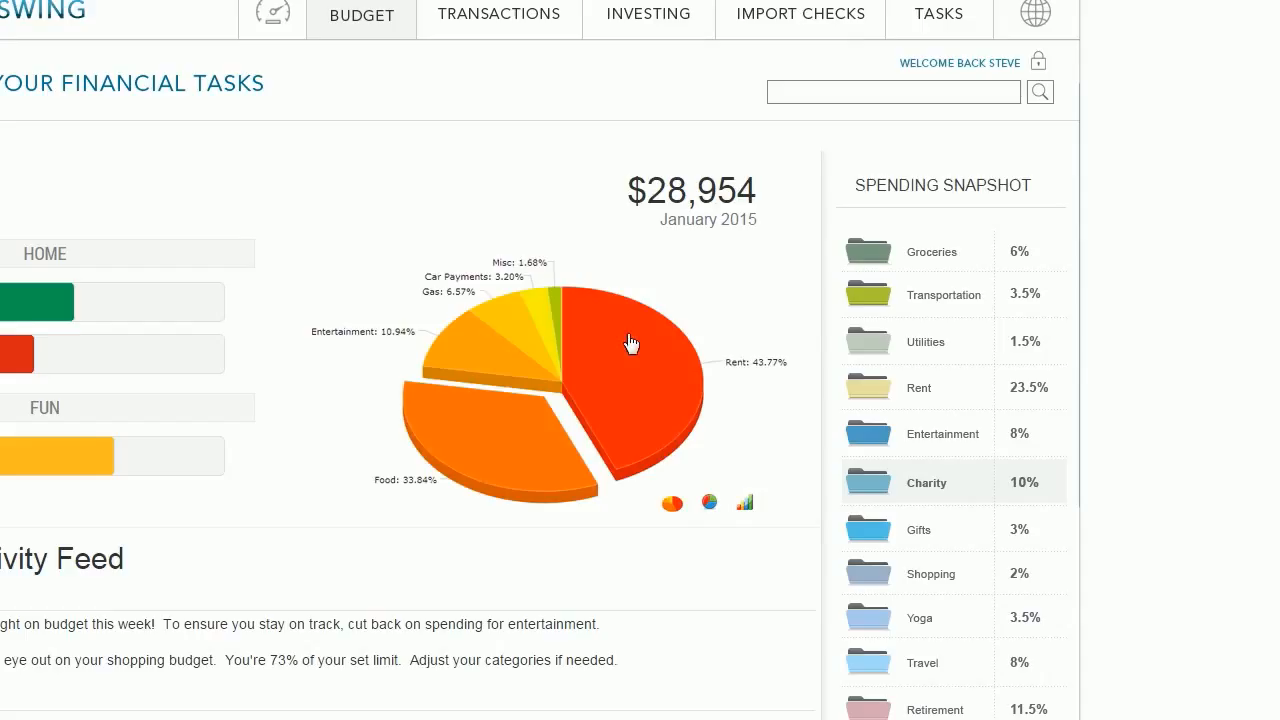
Step: Explode the Entertainment, Food and Rent pie slices in turn
left_click(457, 357)
left_click(469, 429)
left_click(635, 379)
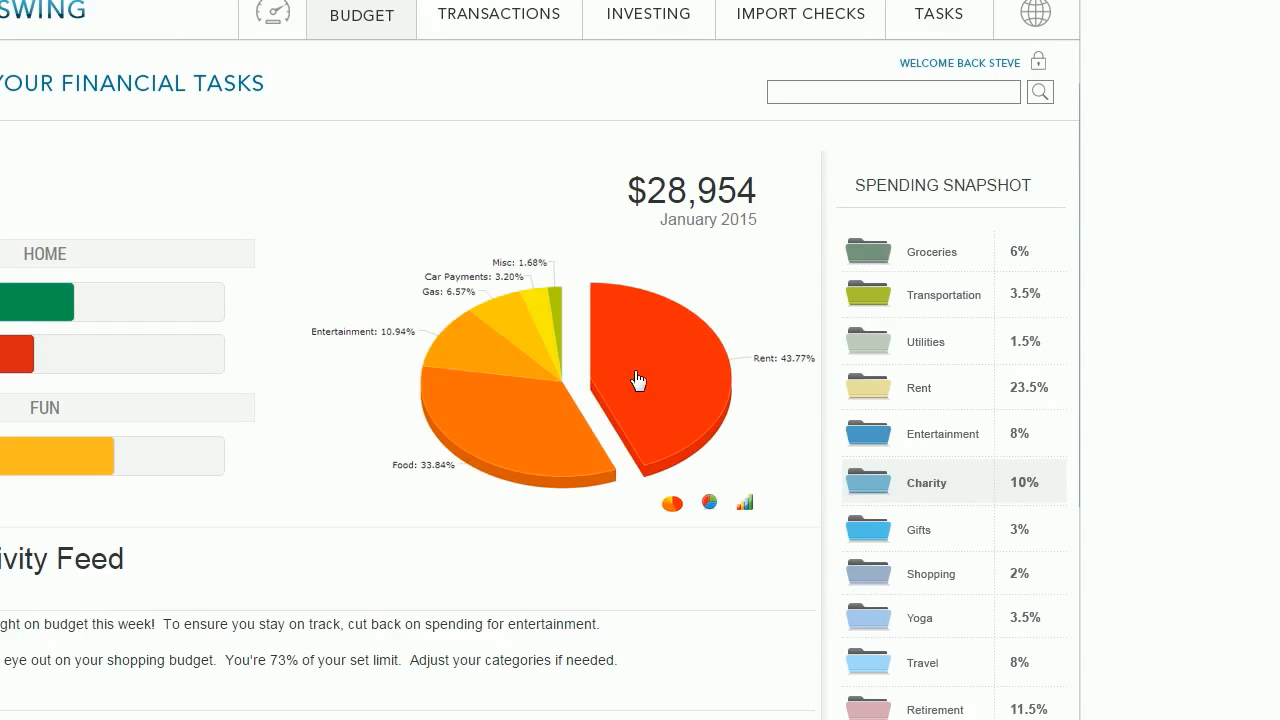
left_click(457, 352)
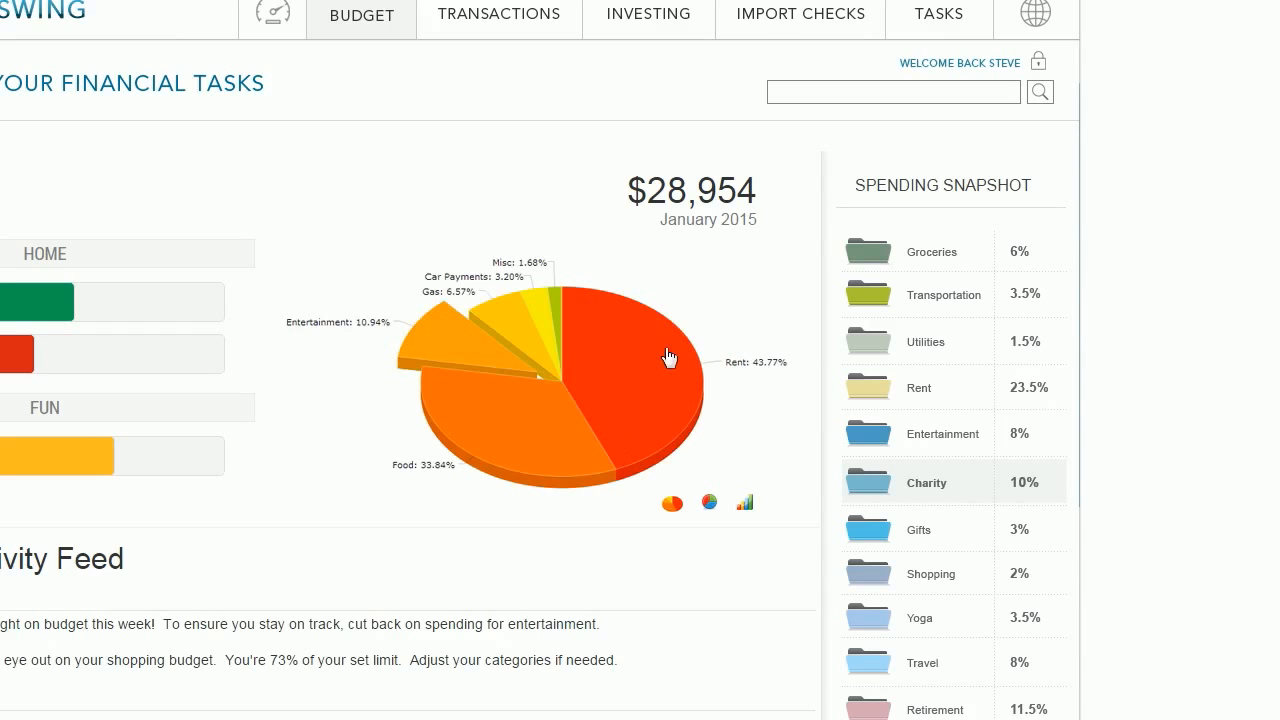
left_click(439, 339)
left_click(495, 428)
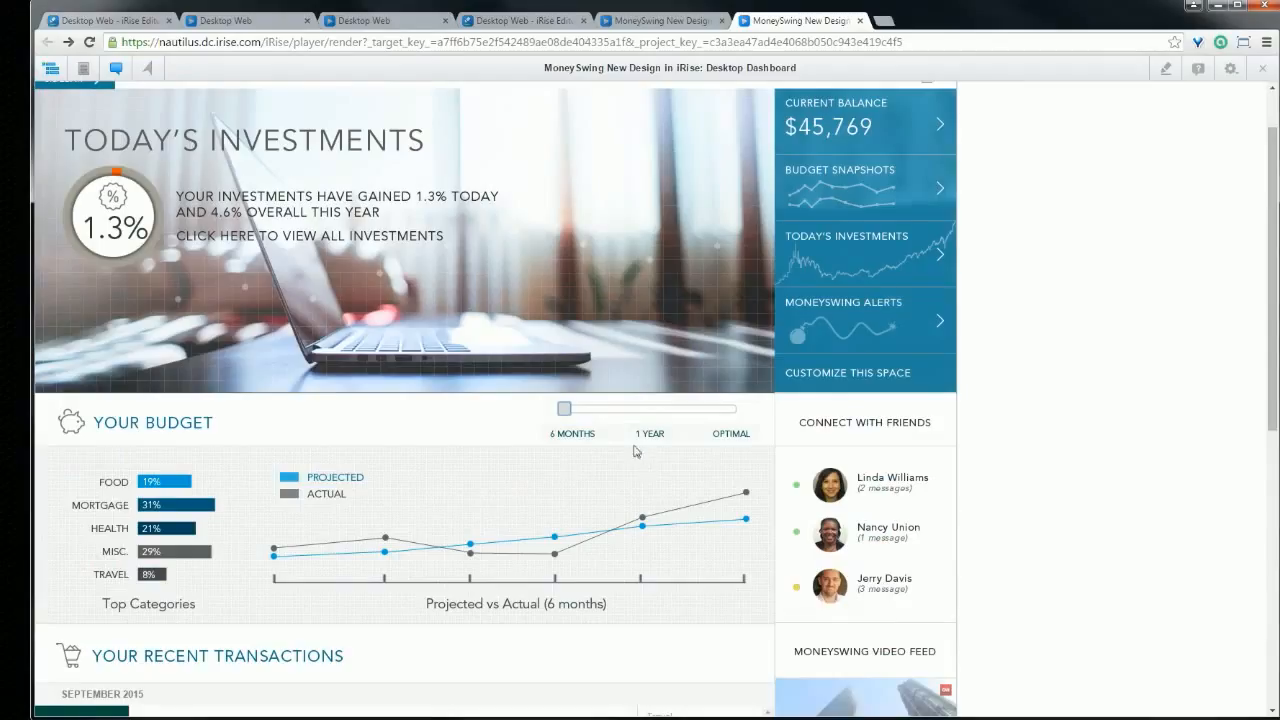
Step: Slide the Your Budget chart to 1 Year, then Optimal, then back to 6 Months
left_click_drag(566, 416, 640, 420)
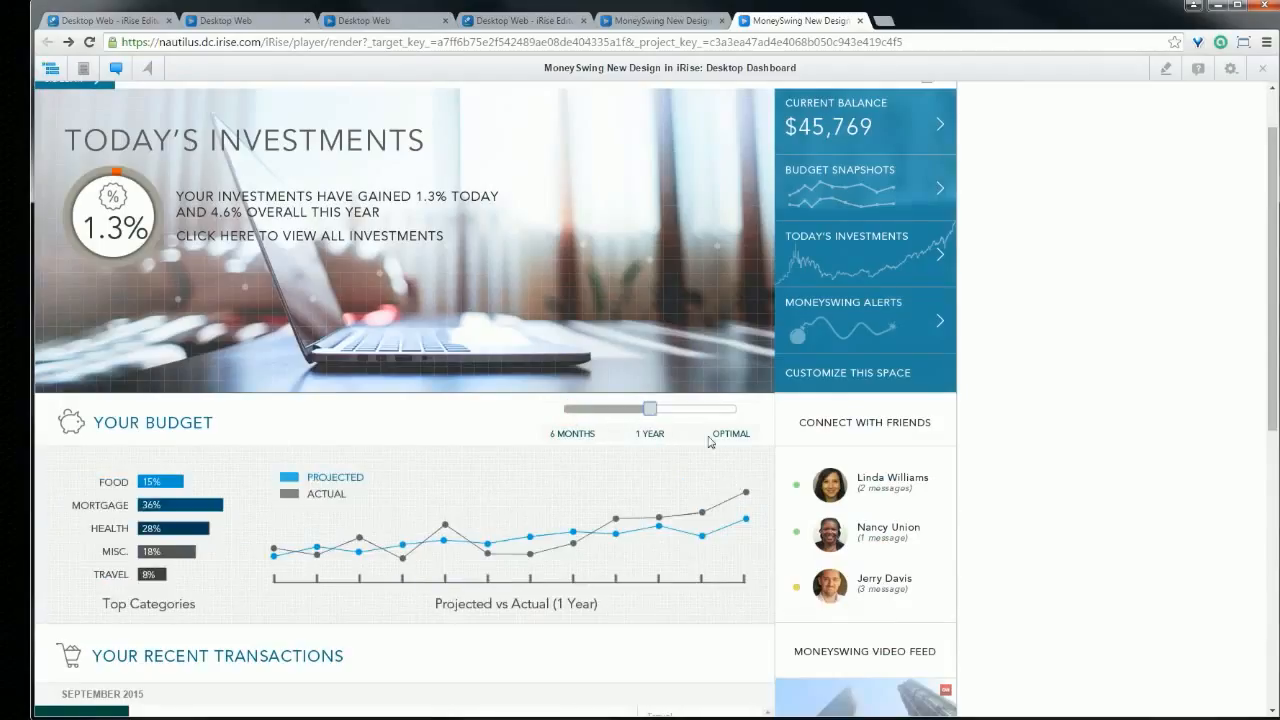
left_click_drag(655, 417, 734, 411)
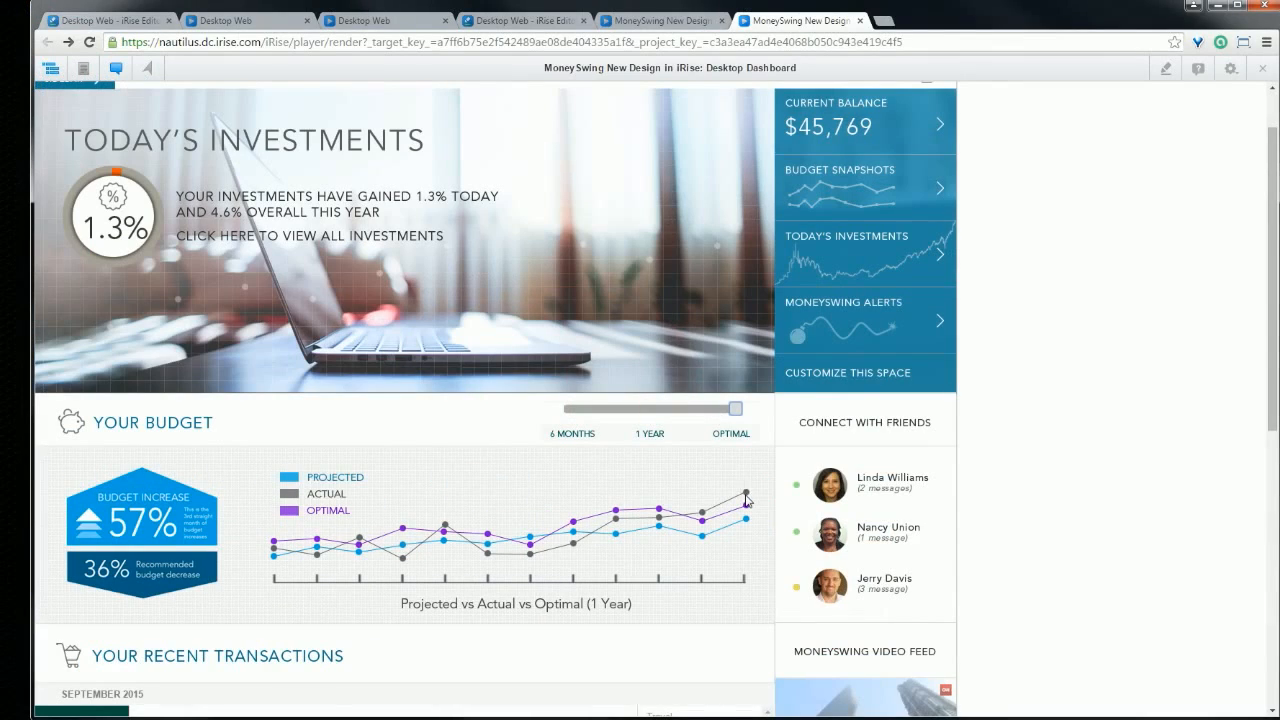
left_click_drag(735, 413, 566, 414)
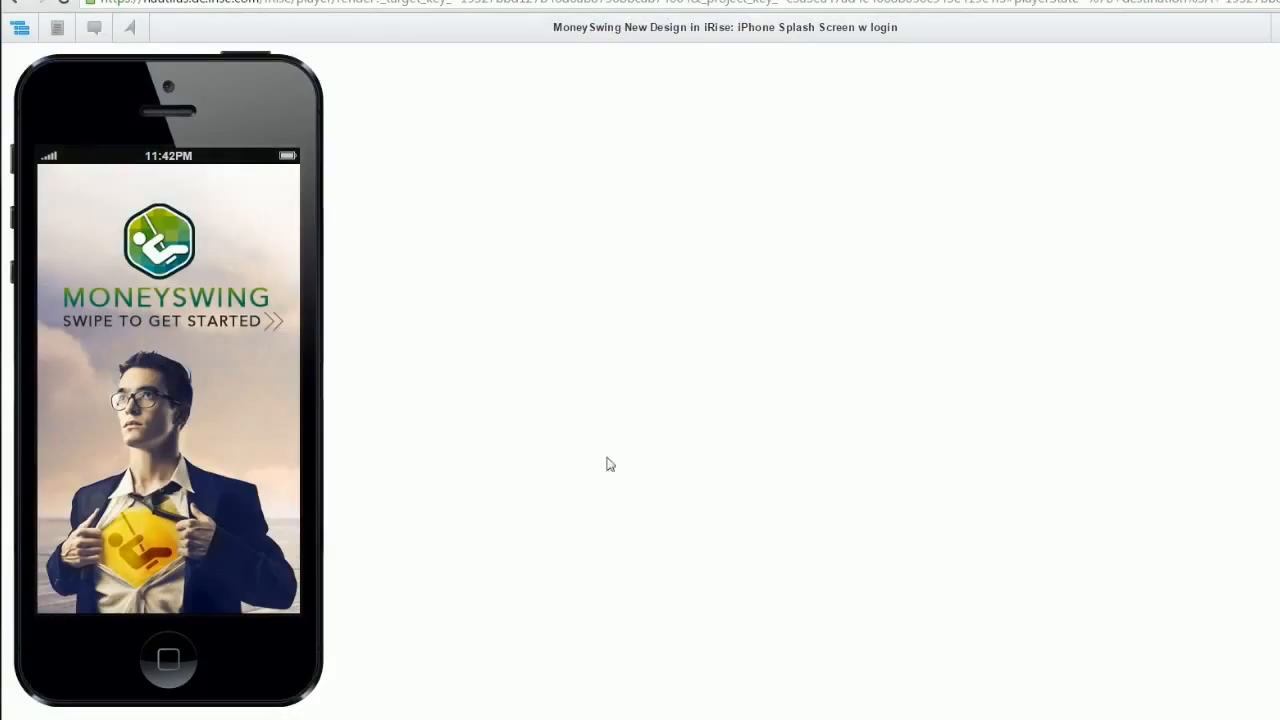
Step: Swipe past onboarding Steps 1–3, choose Get Started, and select the login username field
left_click_drag(258, 327, 101, 346)
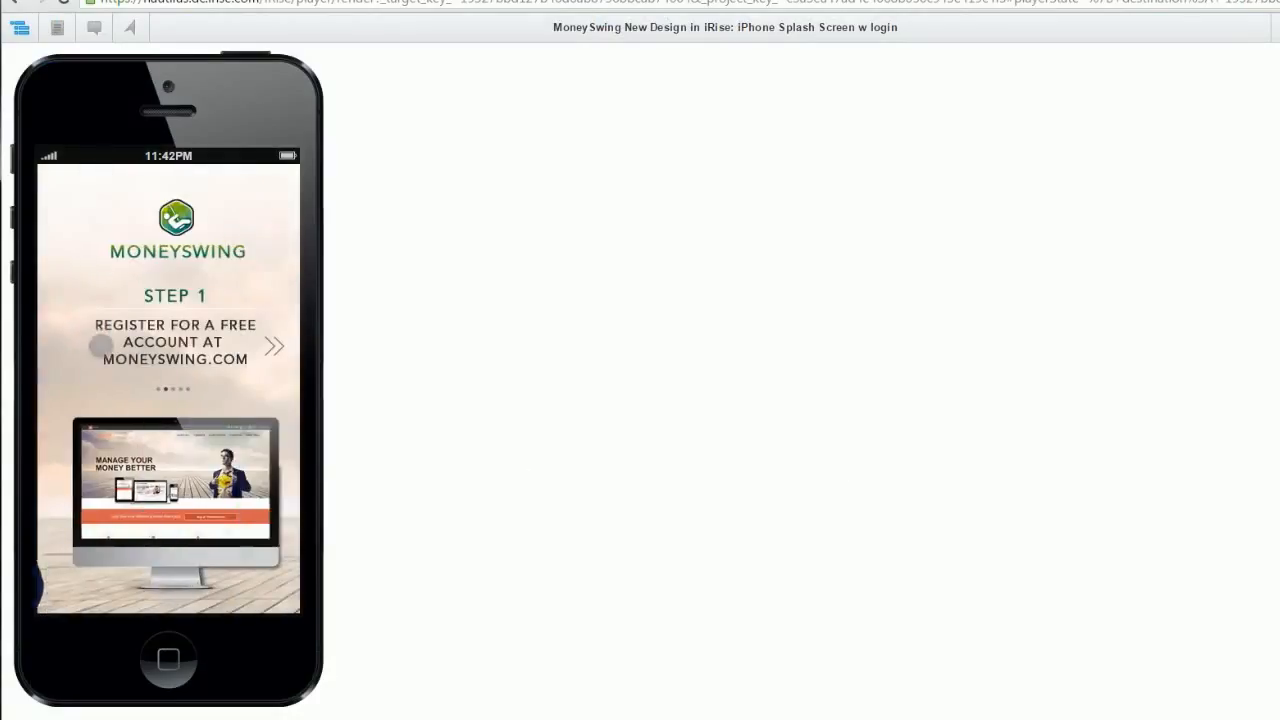
left_click_drag(251, 297, 100, 323)
left_click_drag(240, 322, 106, 346)
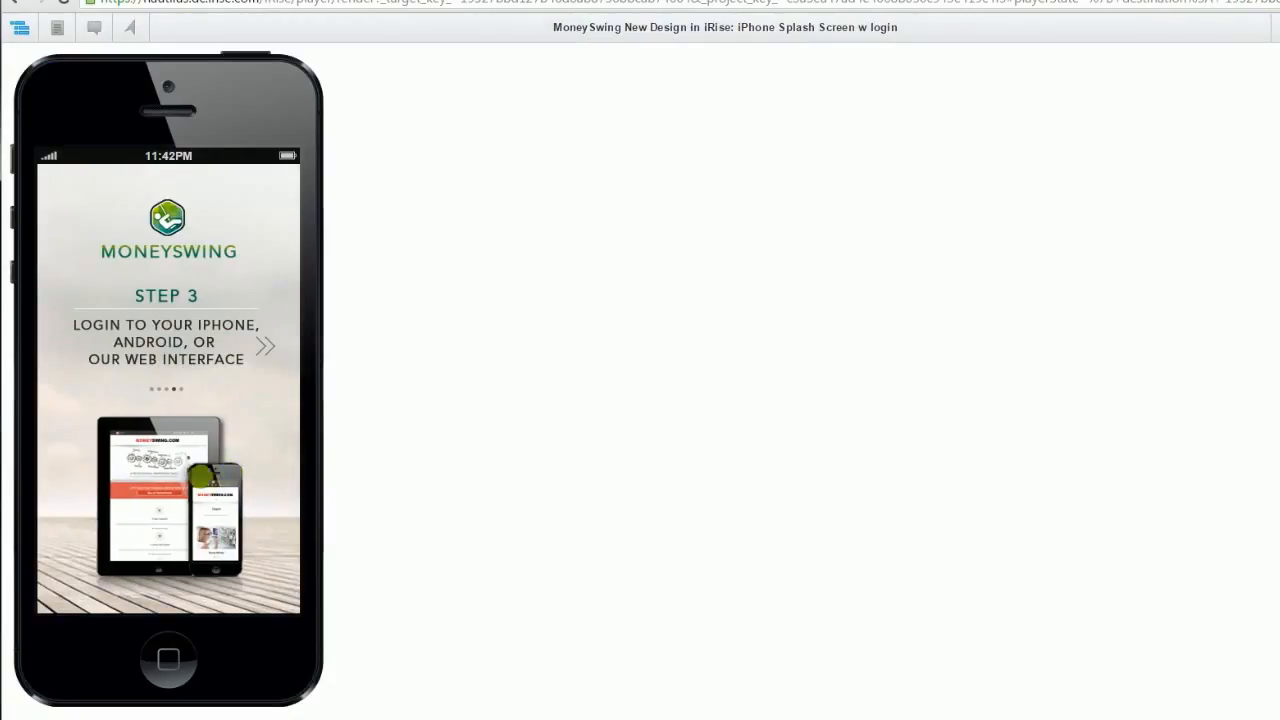
left_click_drag(246, 363, 147, 373)
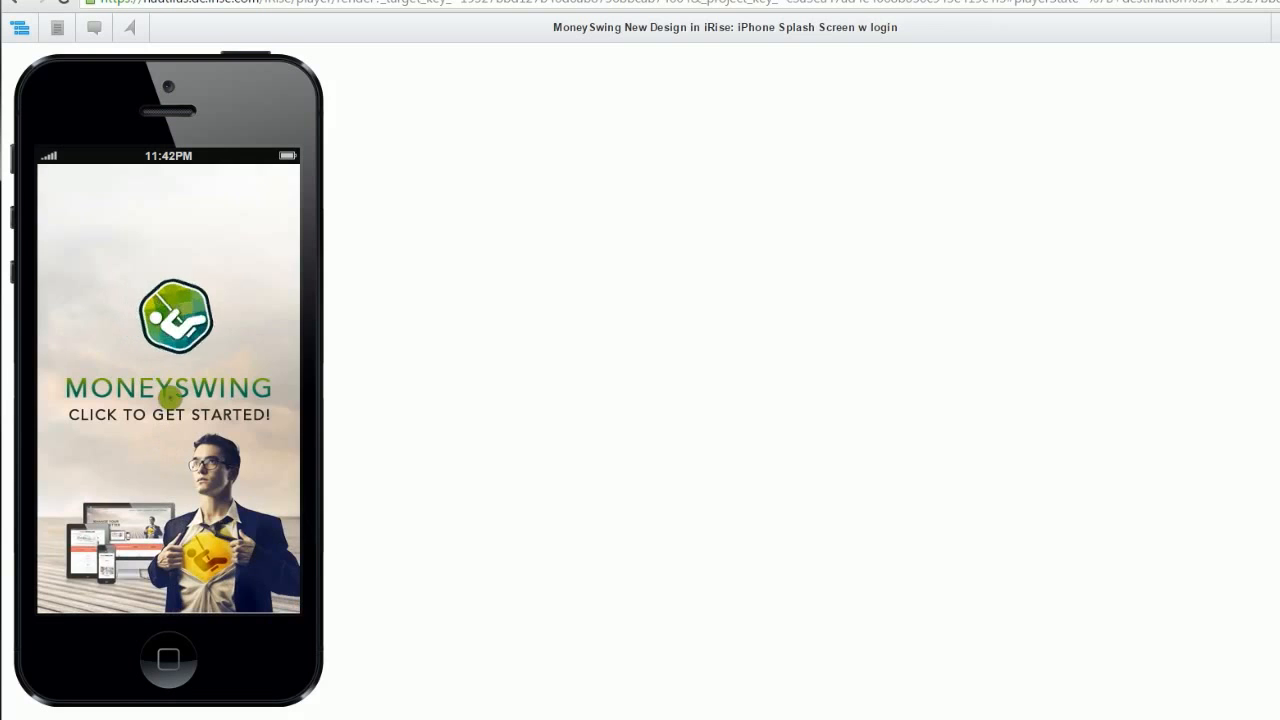
left_click(167, 398)
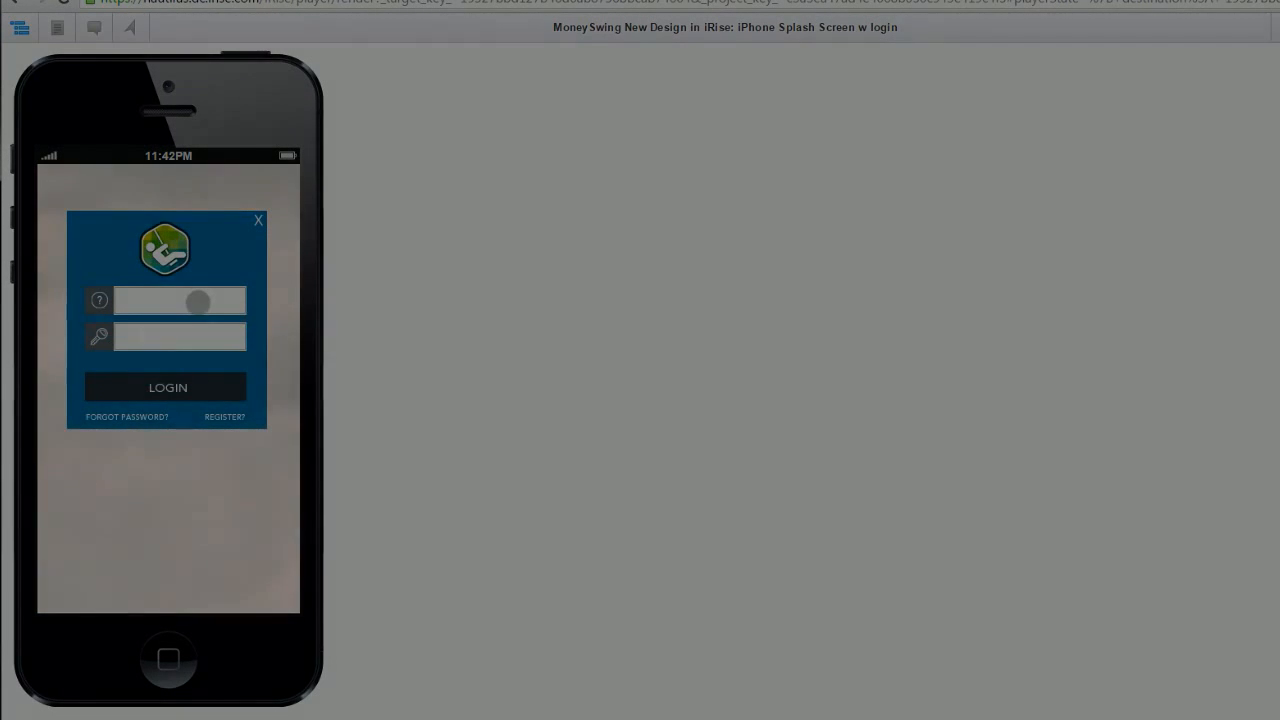
left_click(198, 301)
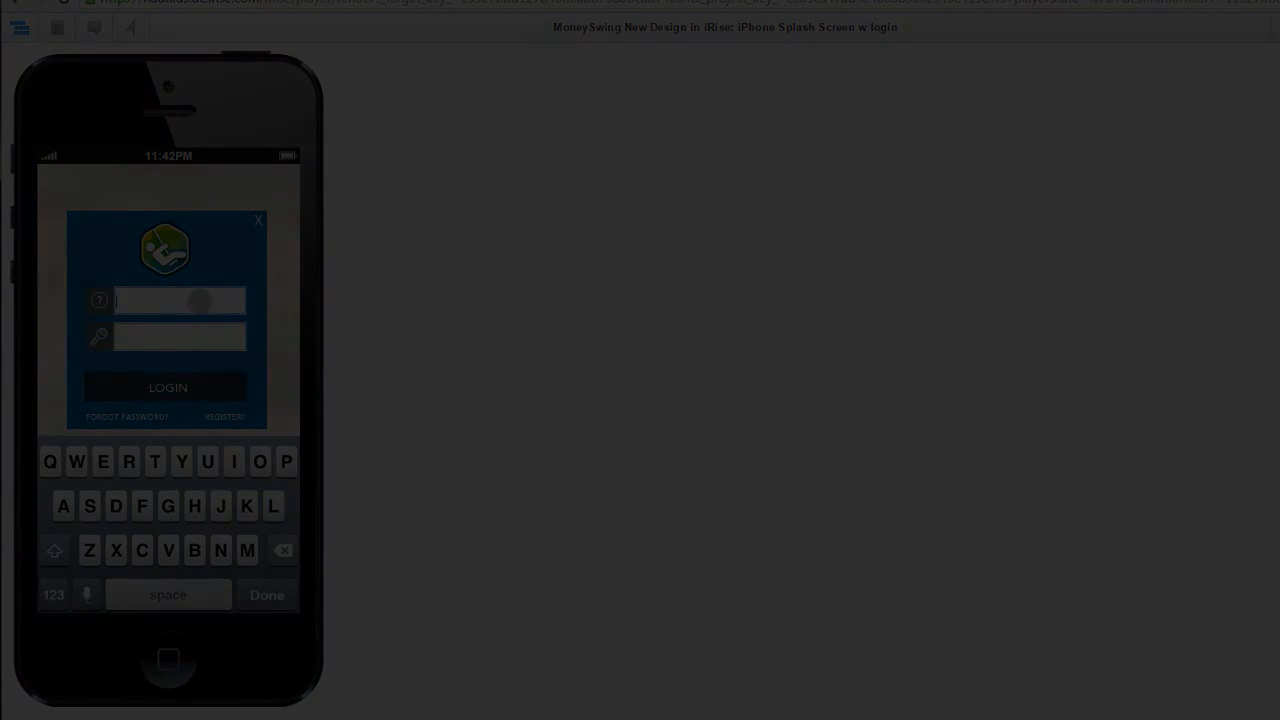